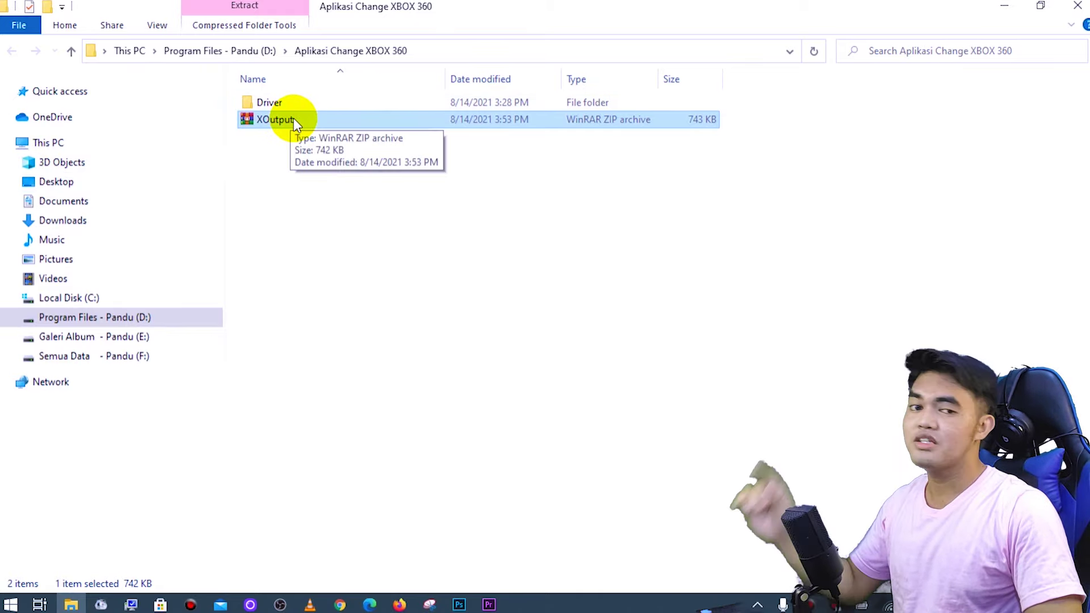
# Switch to the XOutput 3.32 release page in Firefox and download XOutput.zip from its assets.
pyautogui.moveTo(402, 602)
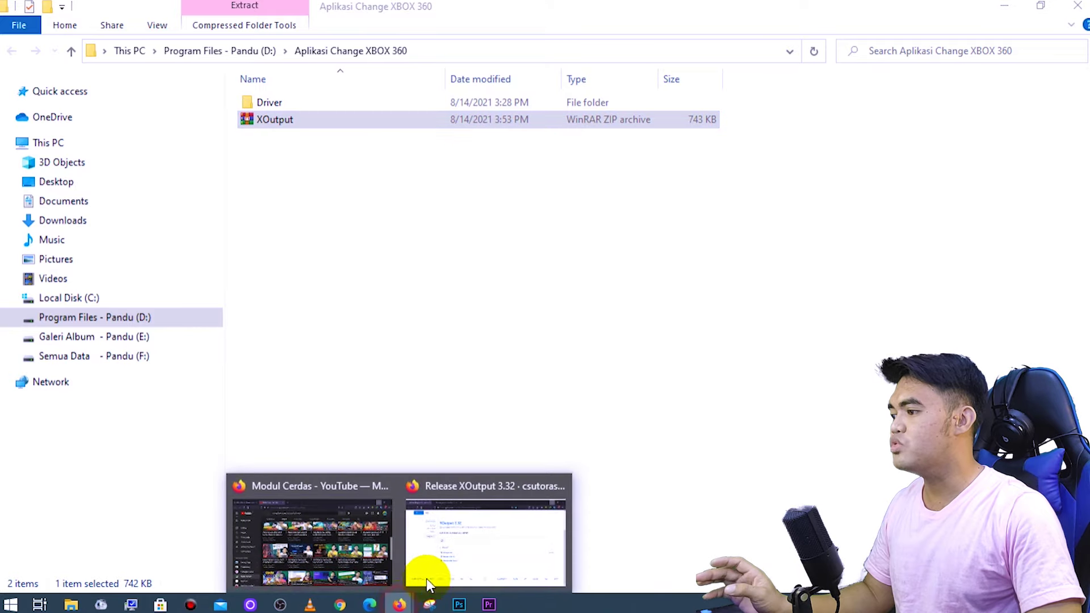
pyautogui.click(448, 565)
pyautogui.scroll(3, 312, 264)
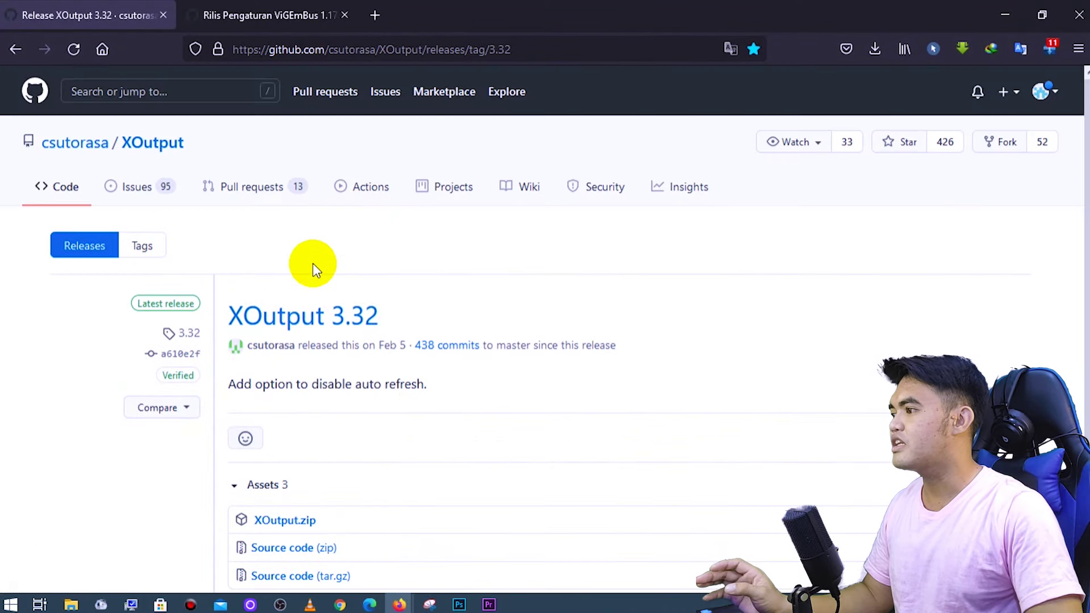
pyautogui.scroll(-1, 308, 251)
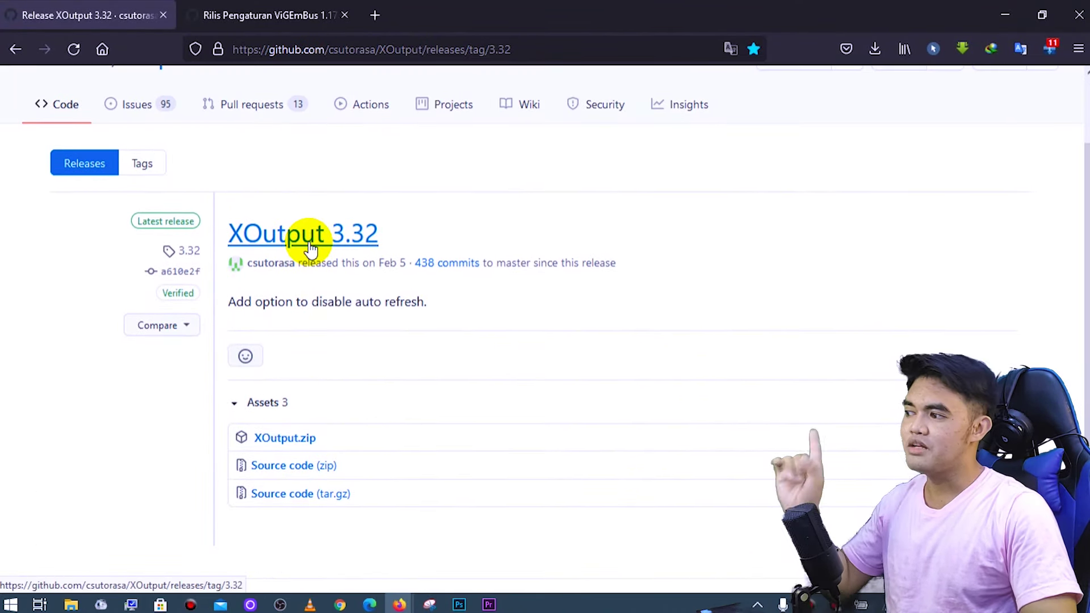
pyautogui.scroll(2, 323, 216)
pyautogui.scroll(-4, 341, 227)
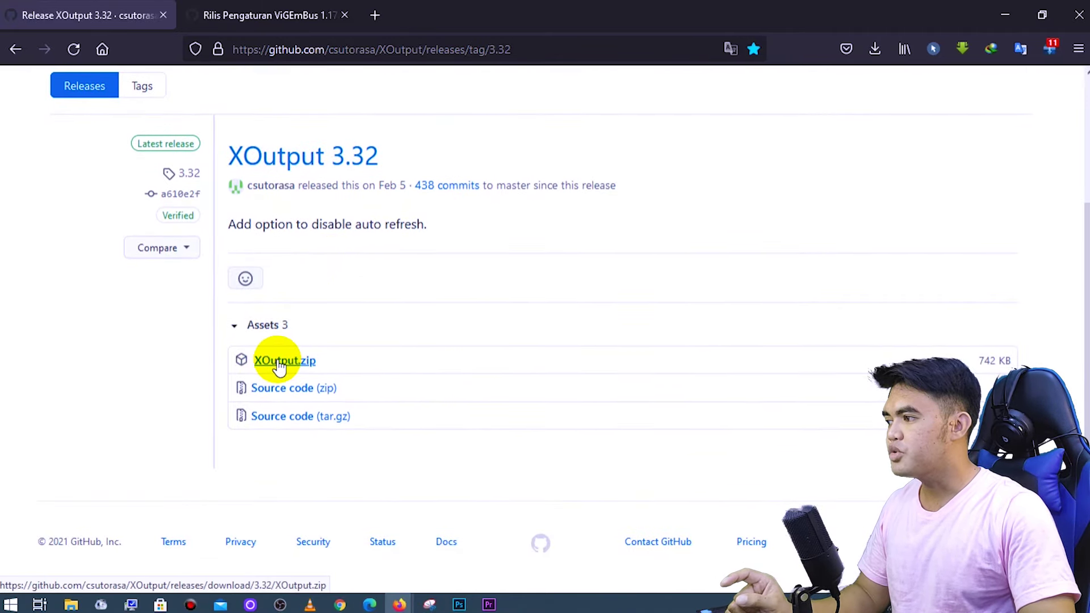
pyautogui.click(239, 325)
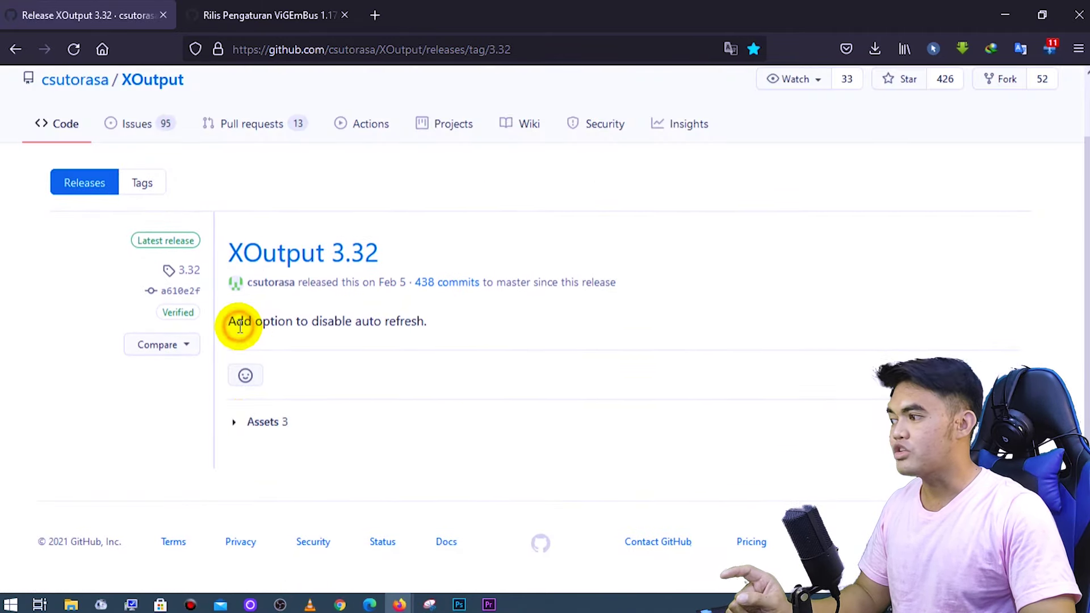
pyautogui.click(235, 425)
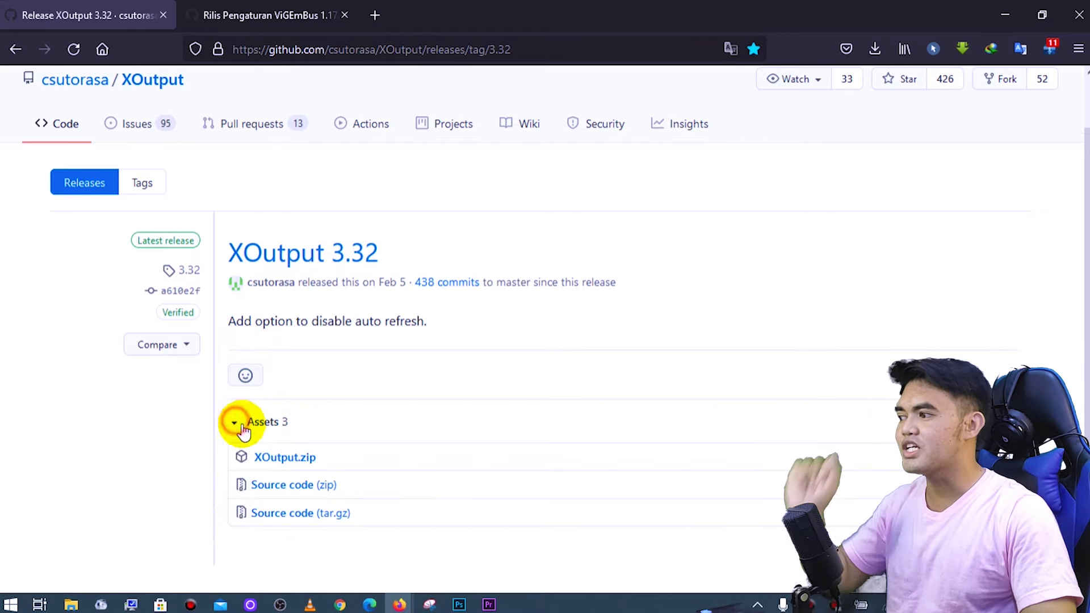
pyautogui.click(281, 456)
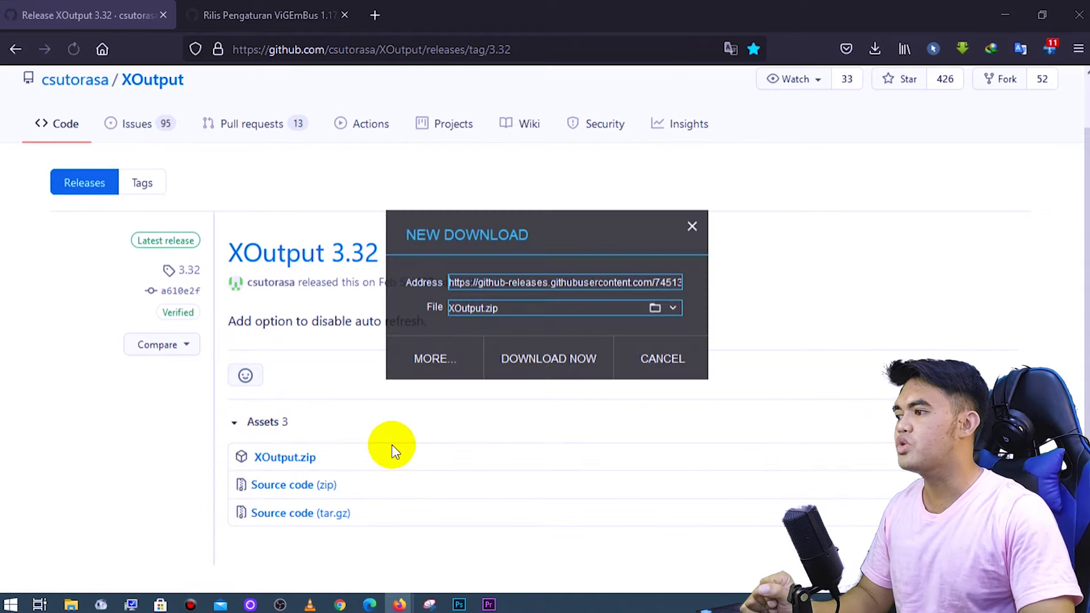
pyautogui.click(548, 365)
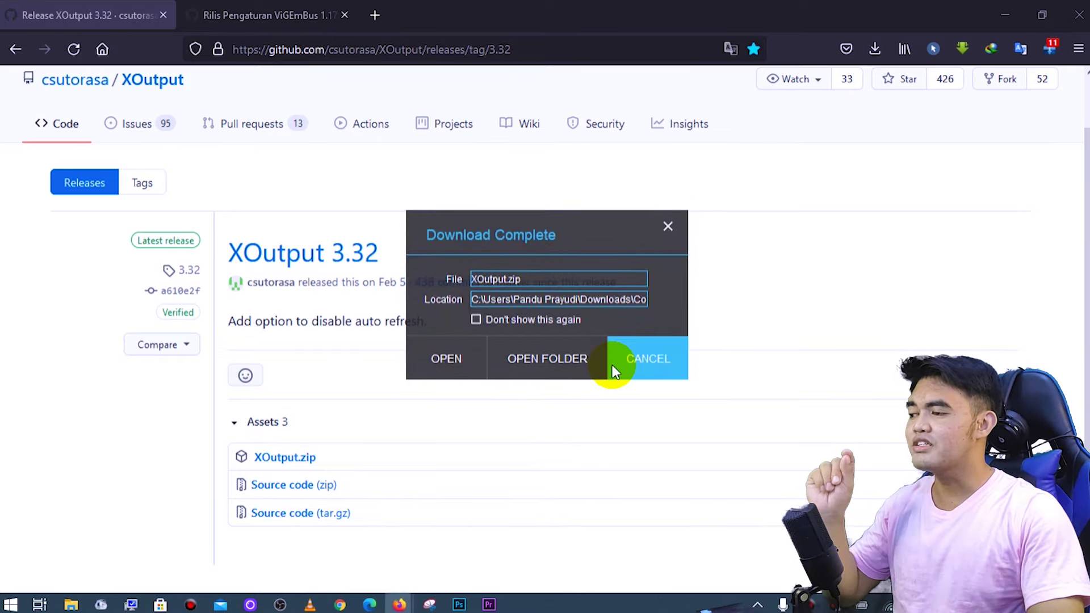
pyautogui.click(636, 359)
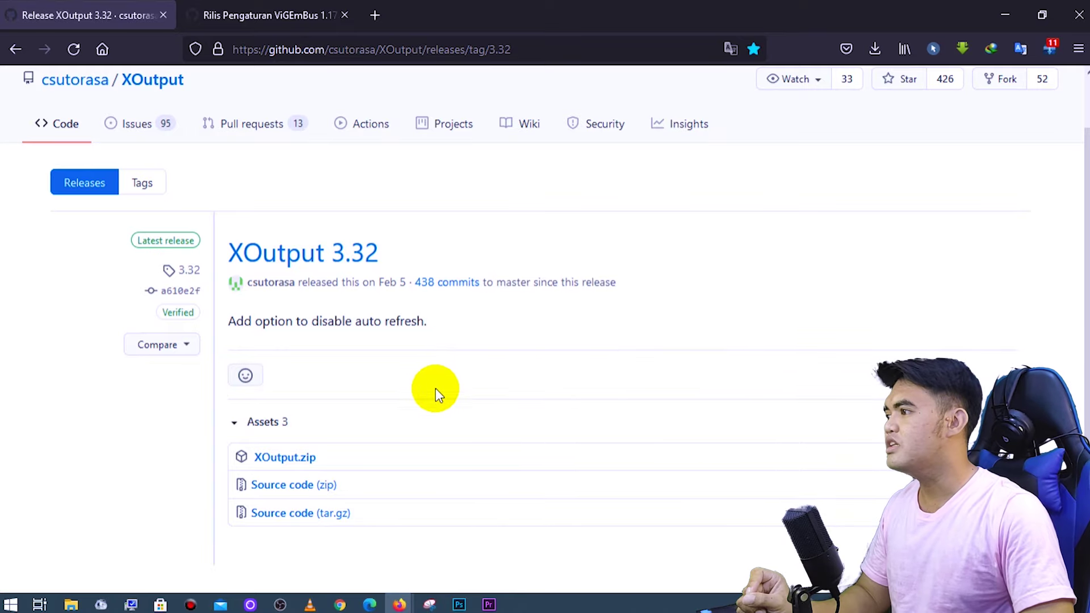
# Review the ViGEmBus 1.17.333 release notes, checking which Windows versions and bit architectures are supported.
pyautogui.click(262, 12)
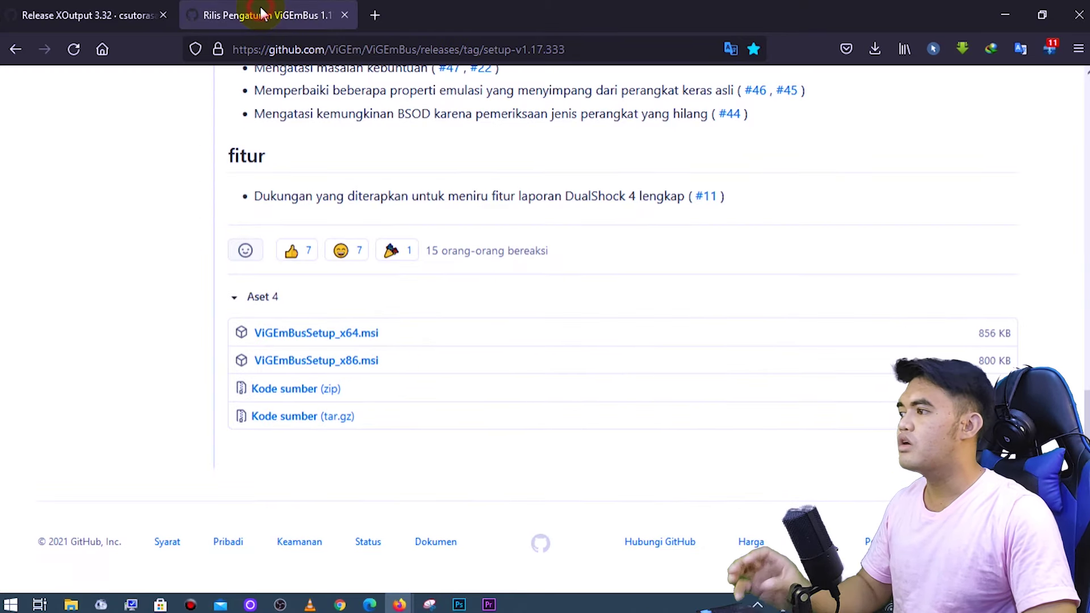
pyautogui.scroll(10, 363, 263)
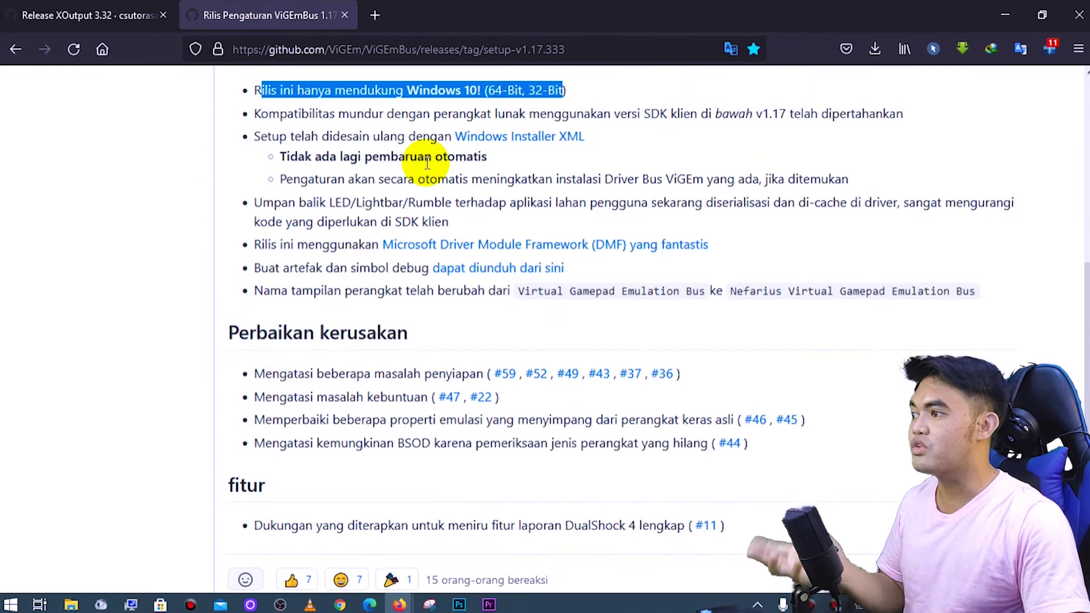
pyautogui.scroll(4, 423, 173)
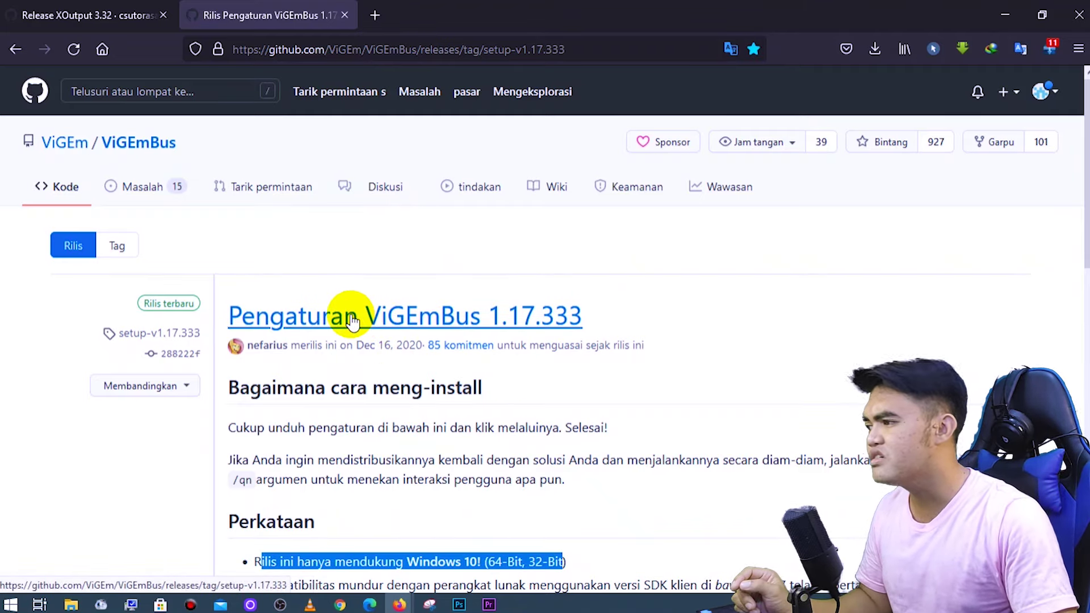
pyautogui.scroll(-4, 662, 343)
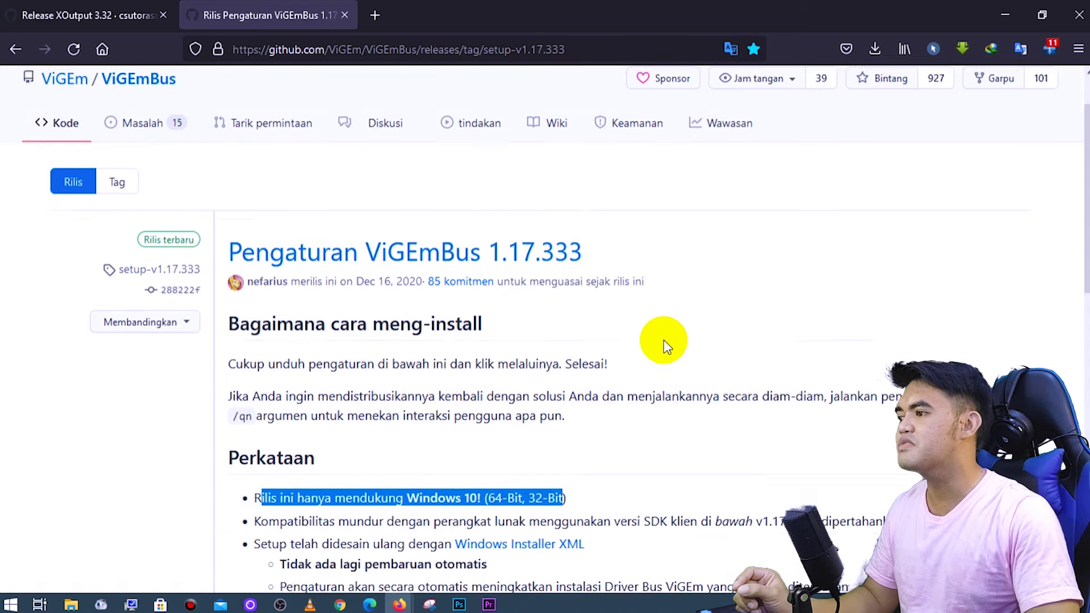
pyautogui.scroll(1, 544, 359)
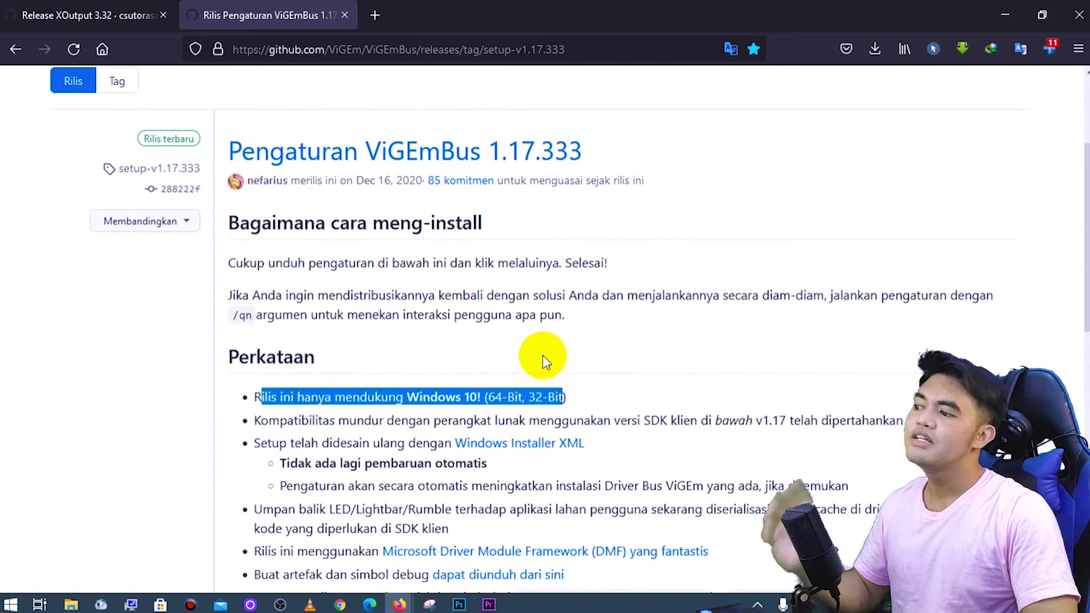
pyautogui.click(532, 396)
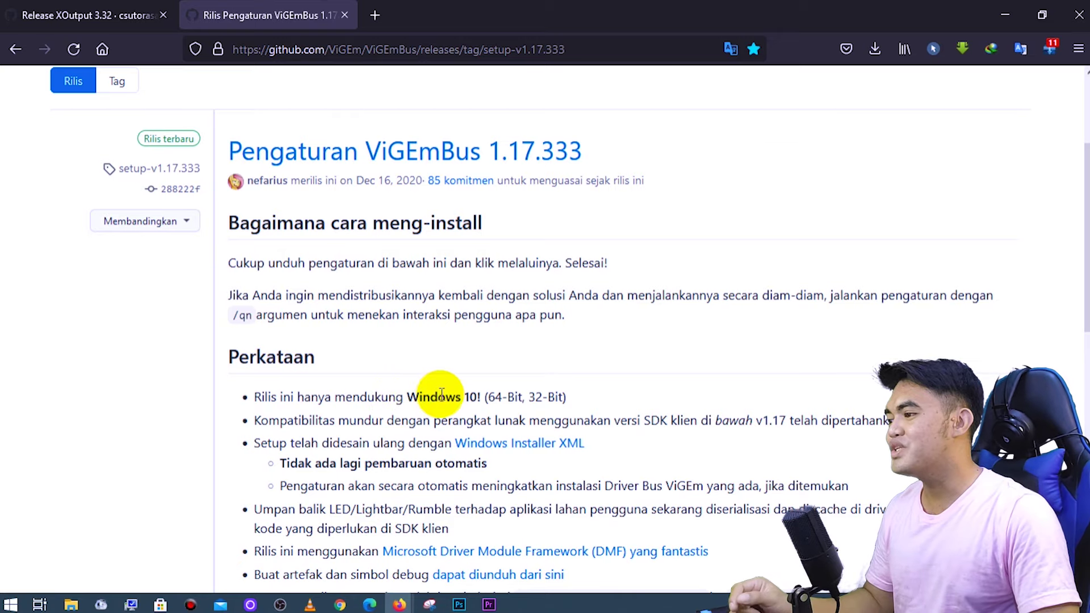
pyautogui.moveTo(487, 404); pyautogui.dragTo(518, 390)
# Download the ViGEmBusSetup_x64.msi installer from the ViGEmBus release assets and dismiss the download dialog.
pyautogui.scroll(-4, 470, 352)
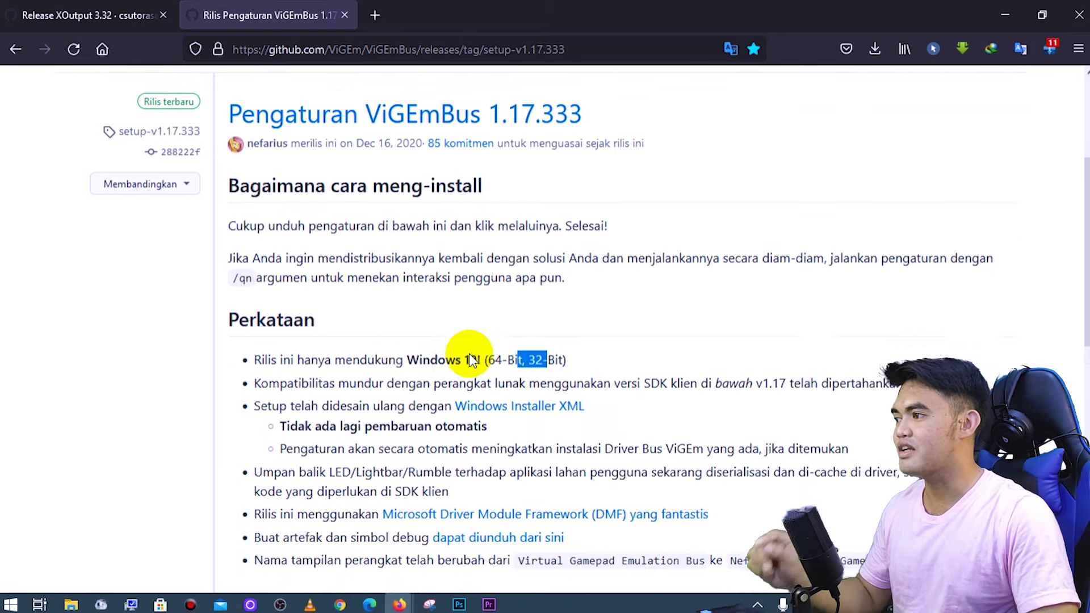
pyautogui.scroll(-6, 468, 357)
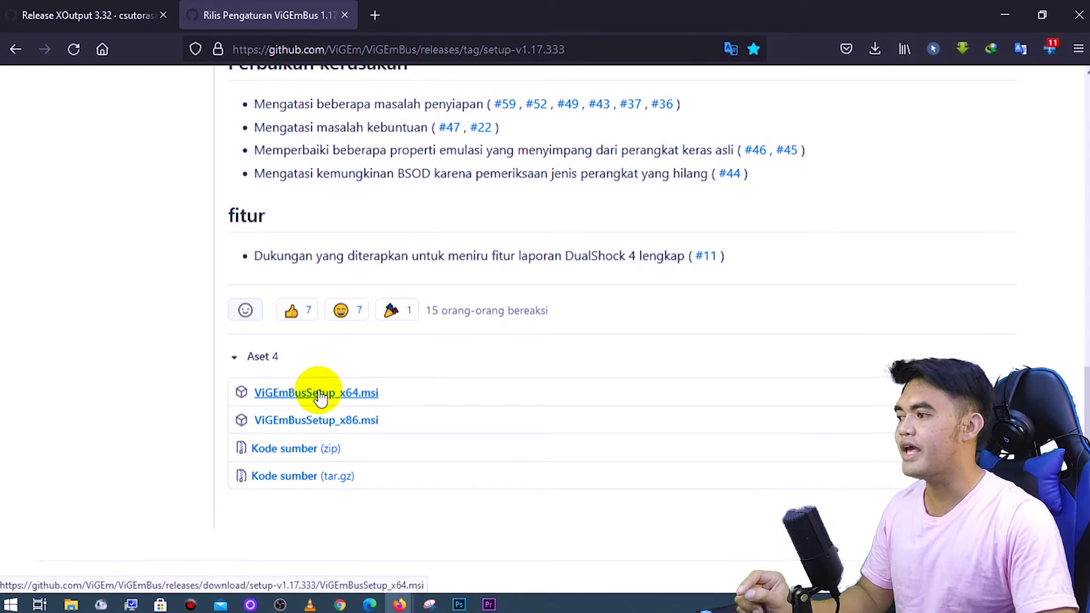
pyautogui.click(321, 394)
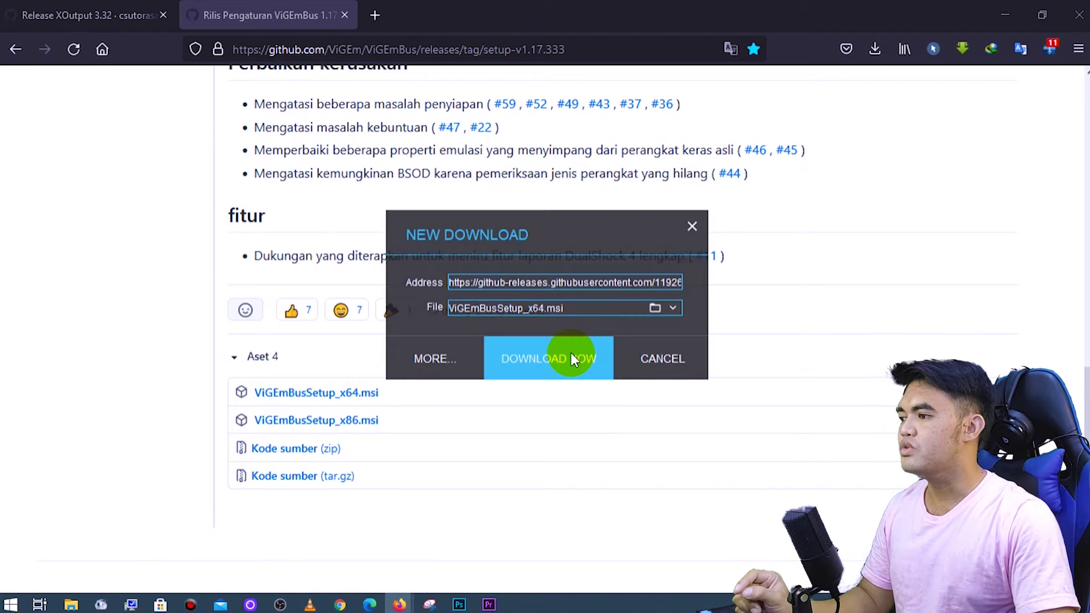
pyautogui.click(571, 357)
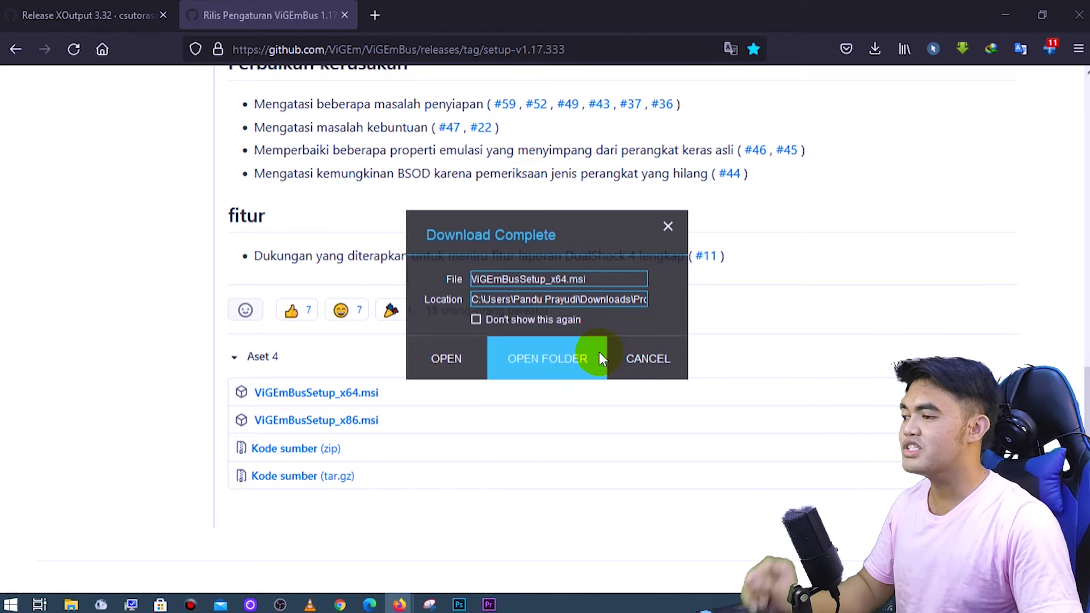
pyautogui.click(639, 362)
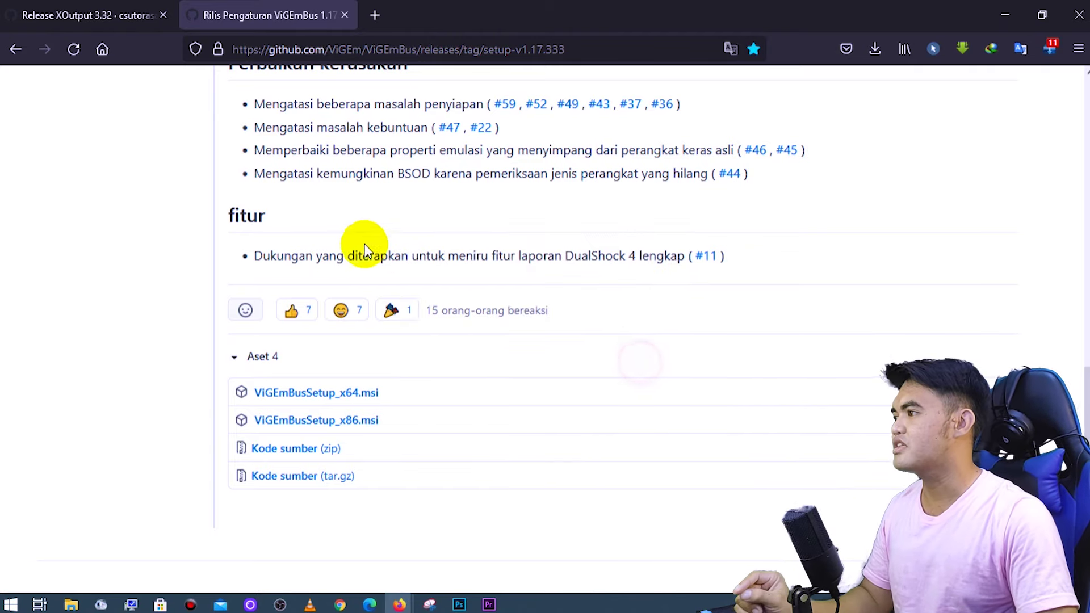
pyautogui.scroll(7, 365, 243)
pyautogui.click(87, 16)
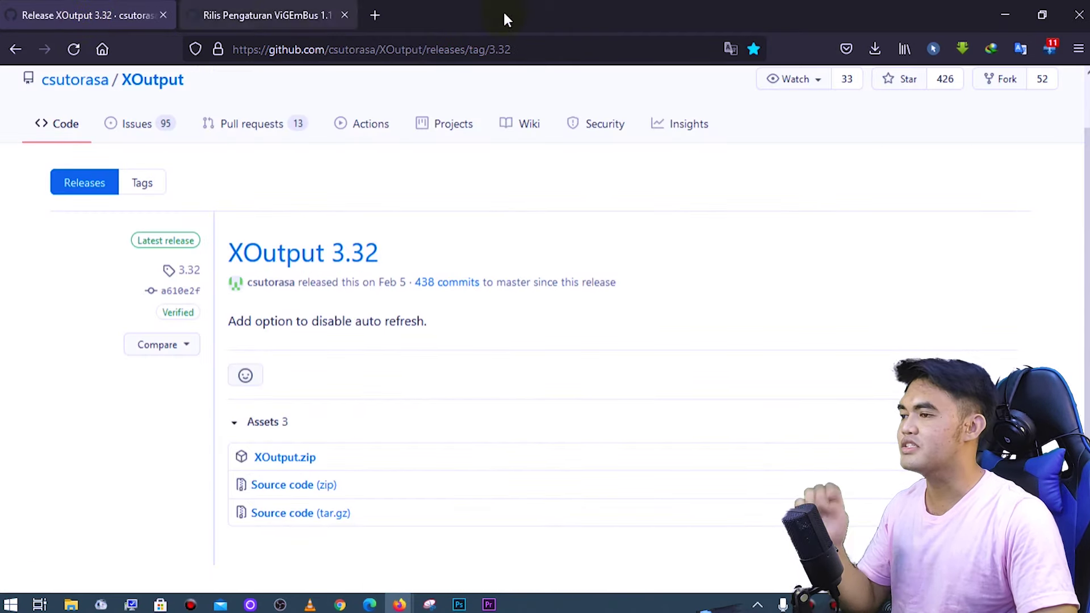
pyautogui.click(267, 11)
pyautogui.scroll(4, 790, 183)
# Return to File Explorer and extract the XOutput archive directly into the Aplikasi Change XBOX 360 folder.
pyautogui.click(1004, 16)
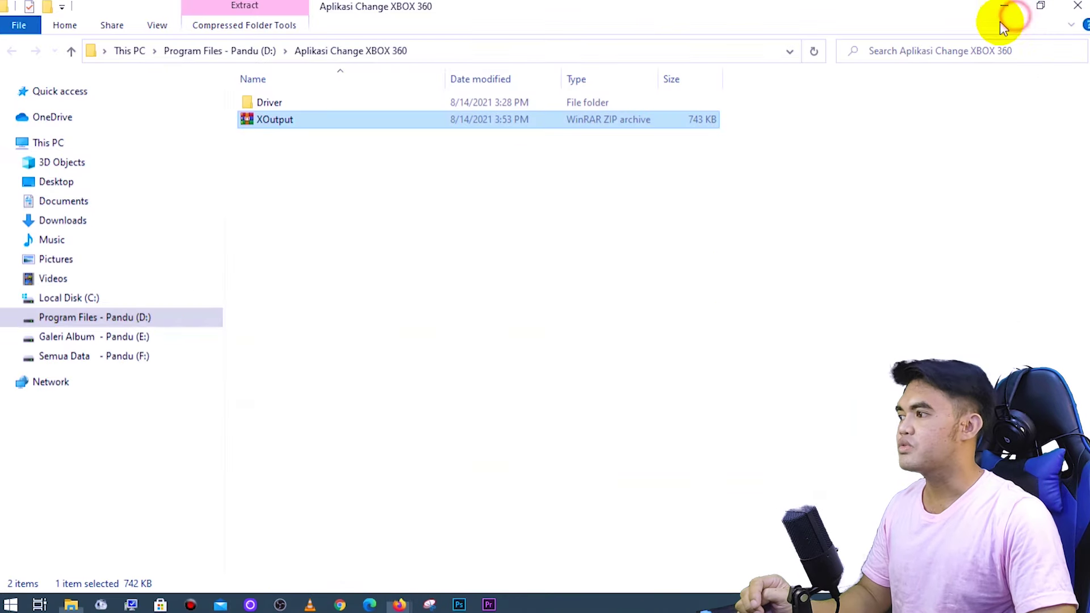
pyautogui.rightClick(305, 117)
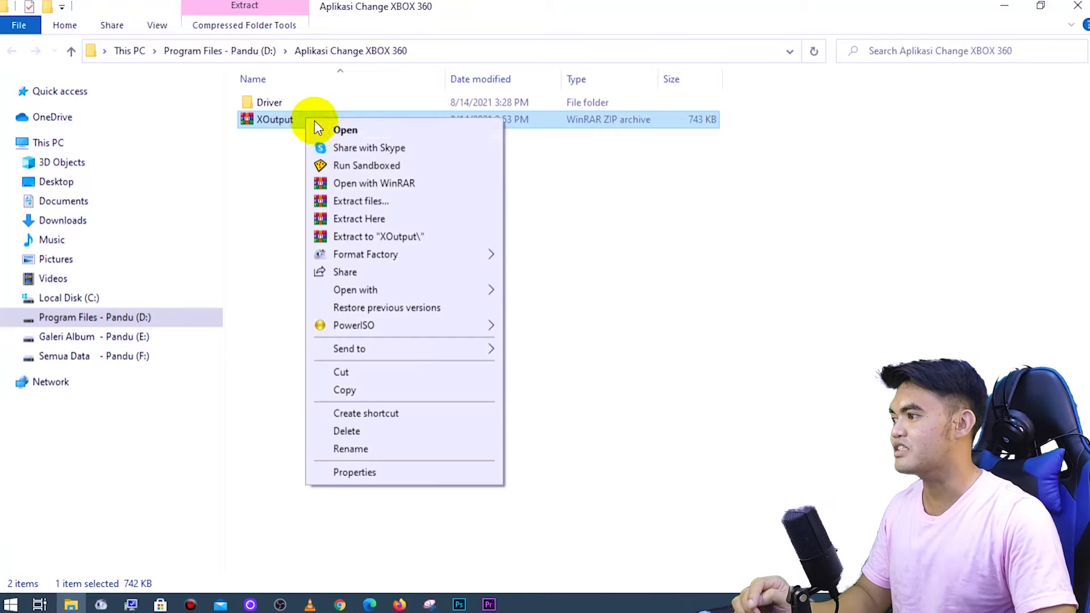
pyautogui.click(374, 218)
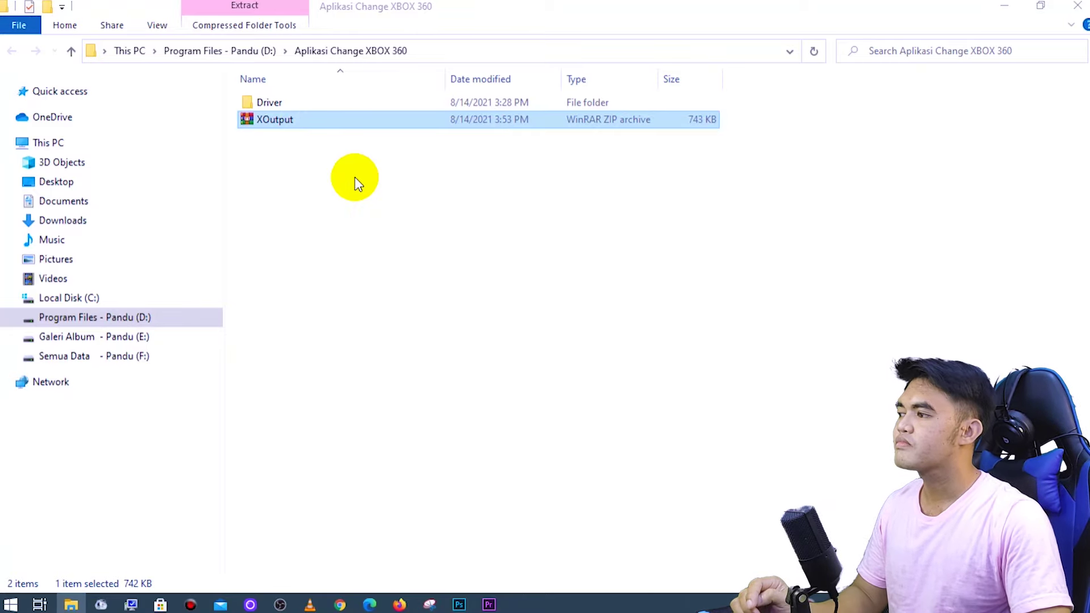
pyautogui.click(281, 119)
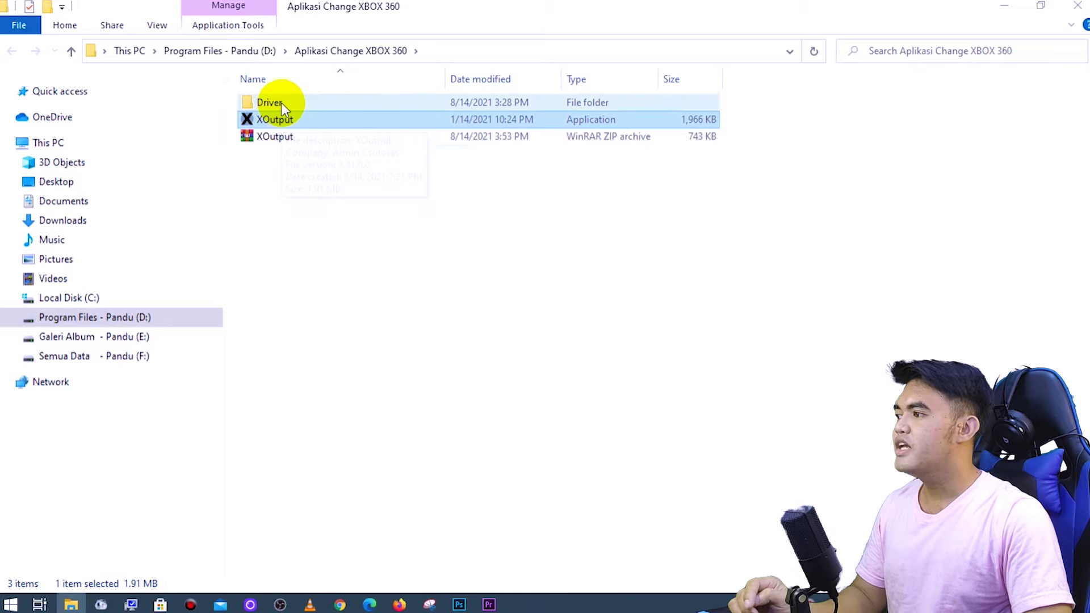
# Examine the driver installers in the Driver folder's Windows 7 and Win 10 32bit-64bit subfolders, ending in the Win 10 one.
pyautogui.doubleClick(281, 103)
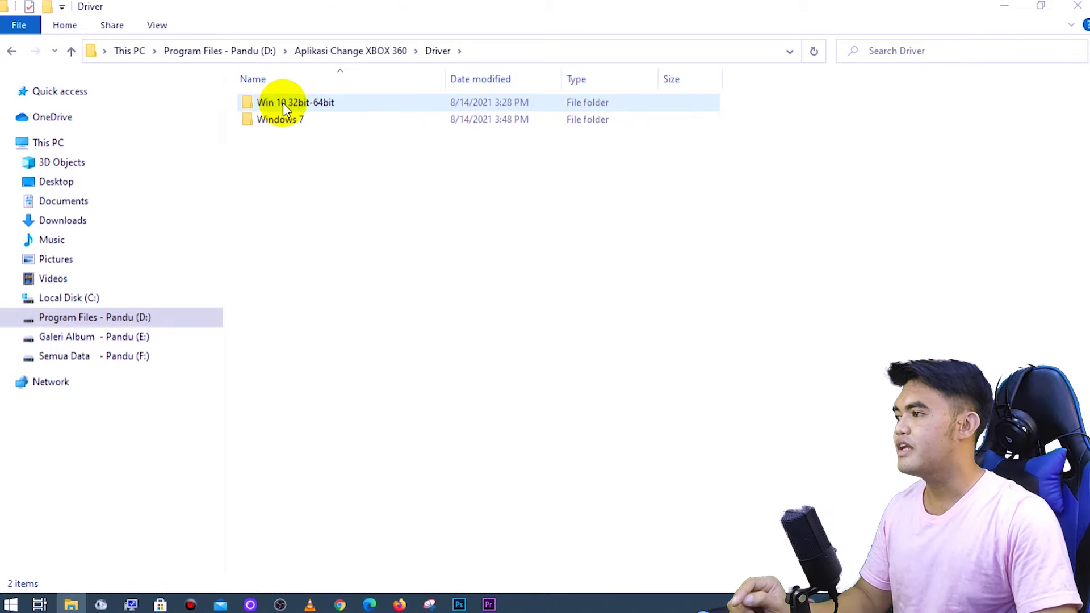
pyautogui.click(283, 103)
pyautogui.click(298, 120)
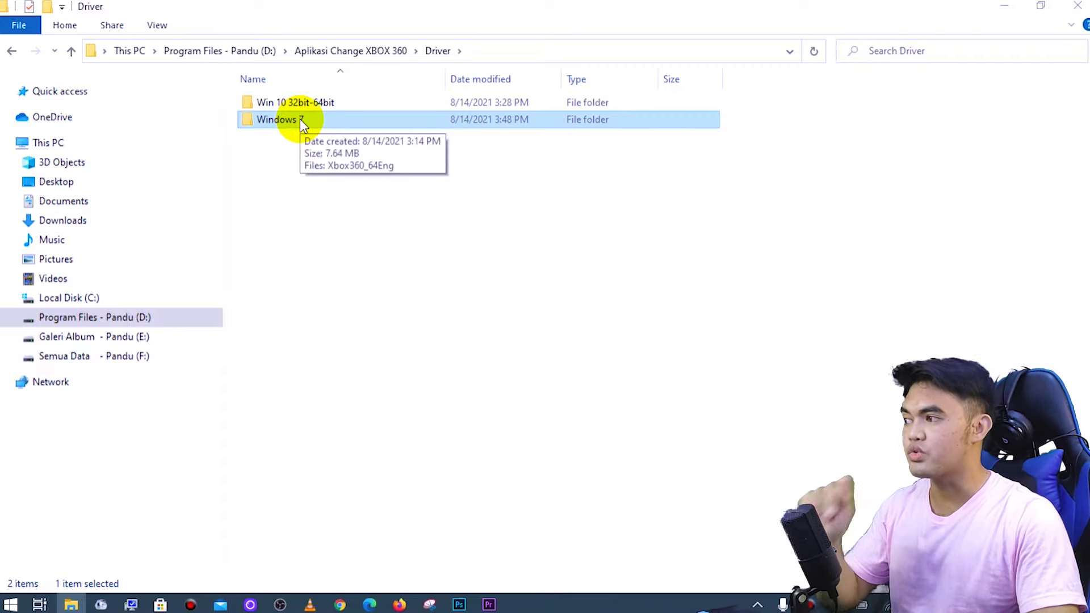
pyautogui.doubleClick(300, 120)
pyautogui.click(299, 114)
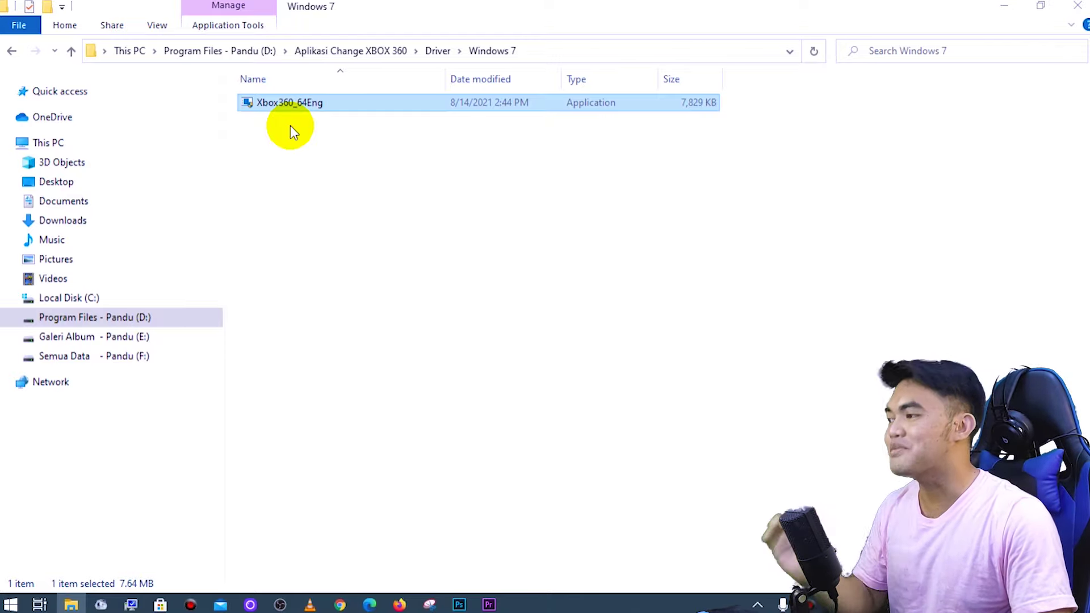
pyautogui.hotkey('alt', 'Left')
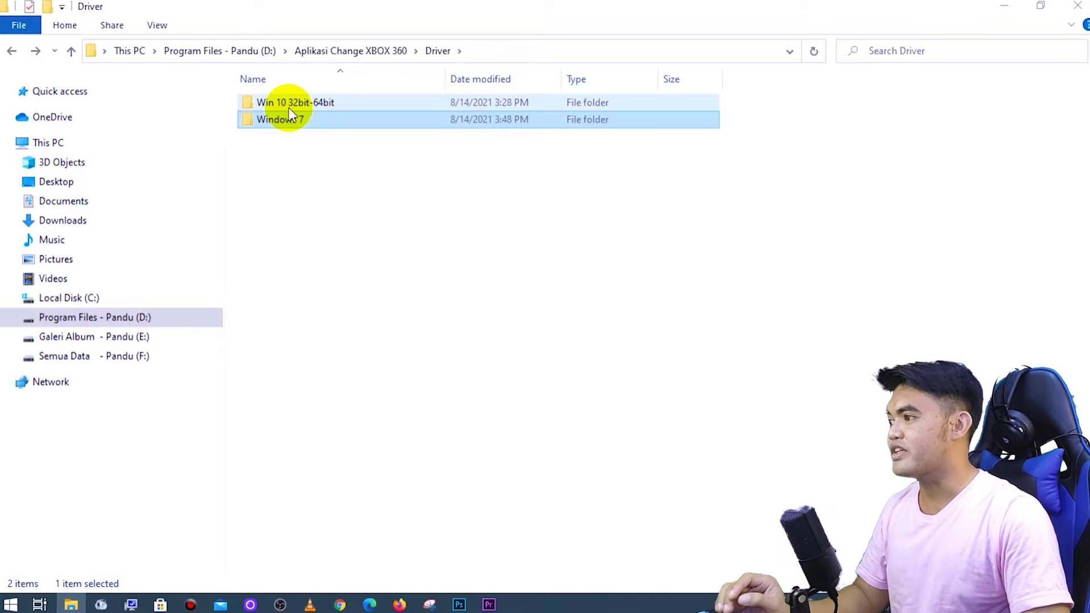
pyautogui.doubleClick(288, 107)
pyautogui.click(288, 105)
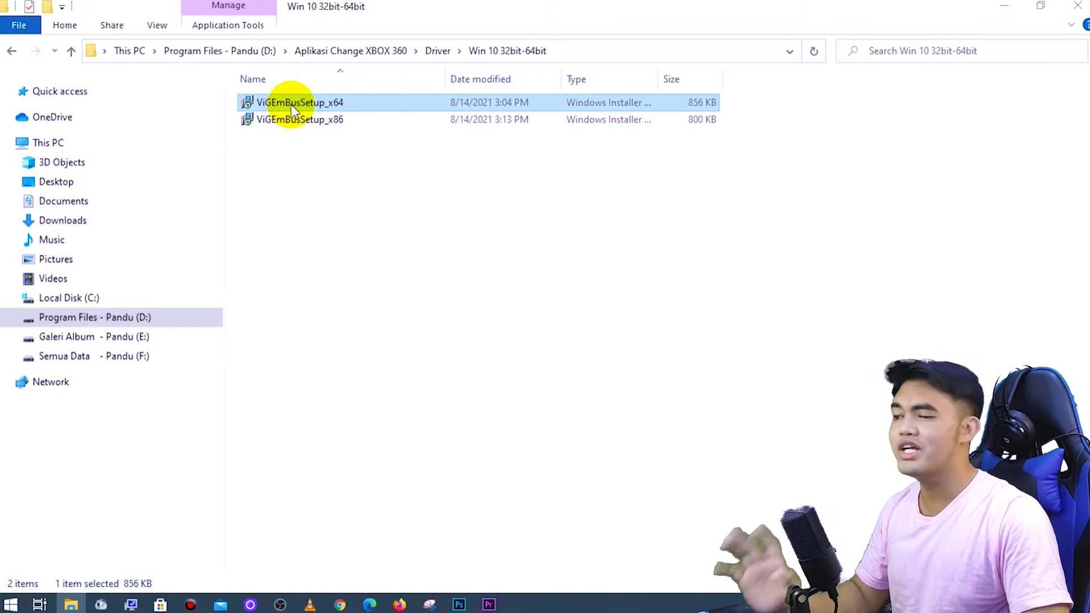
# Run ViGEmBusSetup_x64 to view the driver's setup options, and cancel and close the wizard.
pyautogui.doubleClick(291, 104)
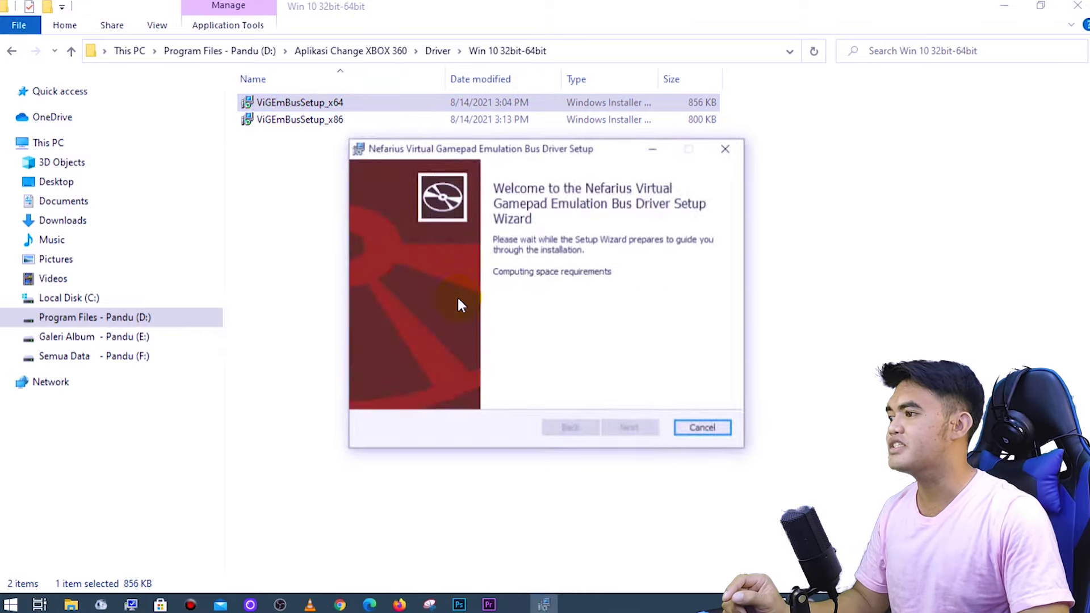
pyautogui.click(630, 427)
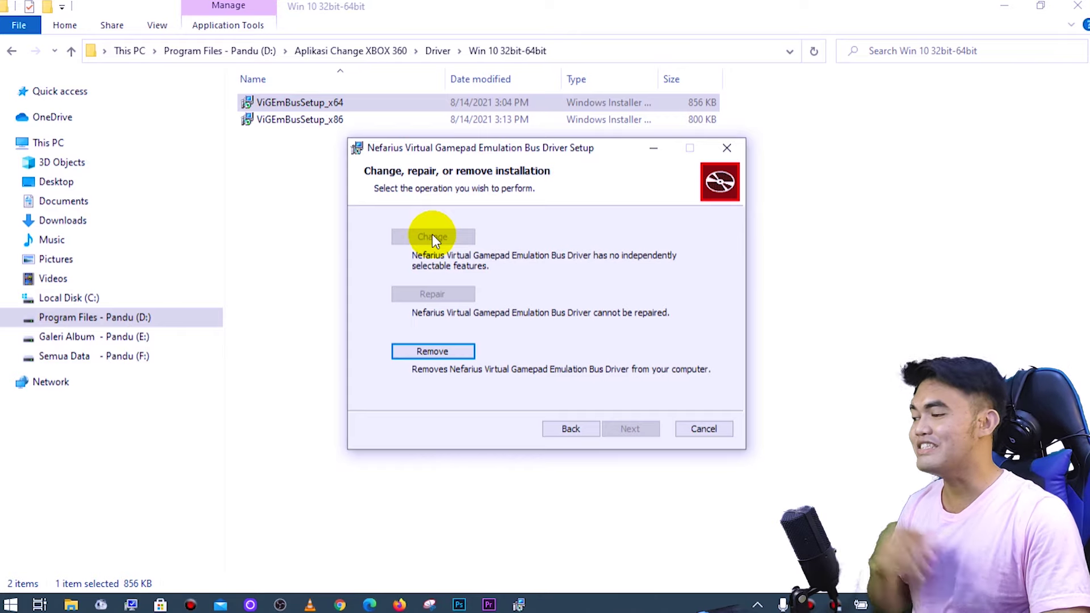
pyautogui.click(703, 429)
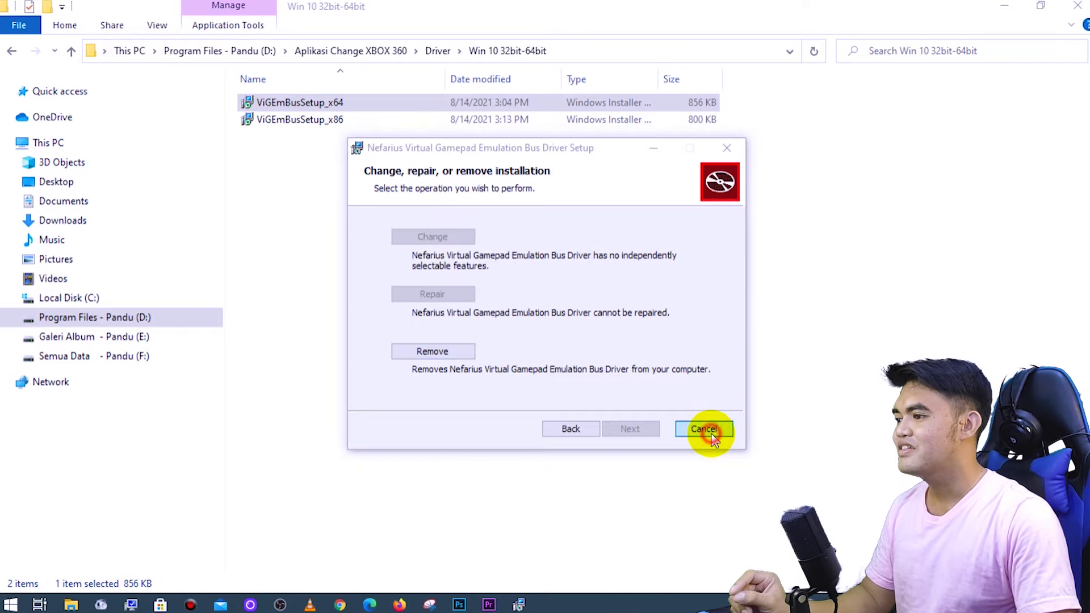
pyautogui.click(513, 329)
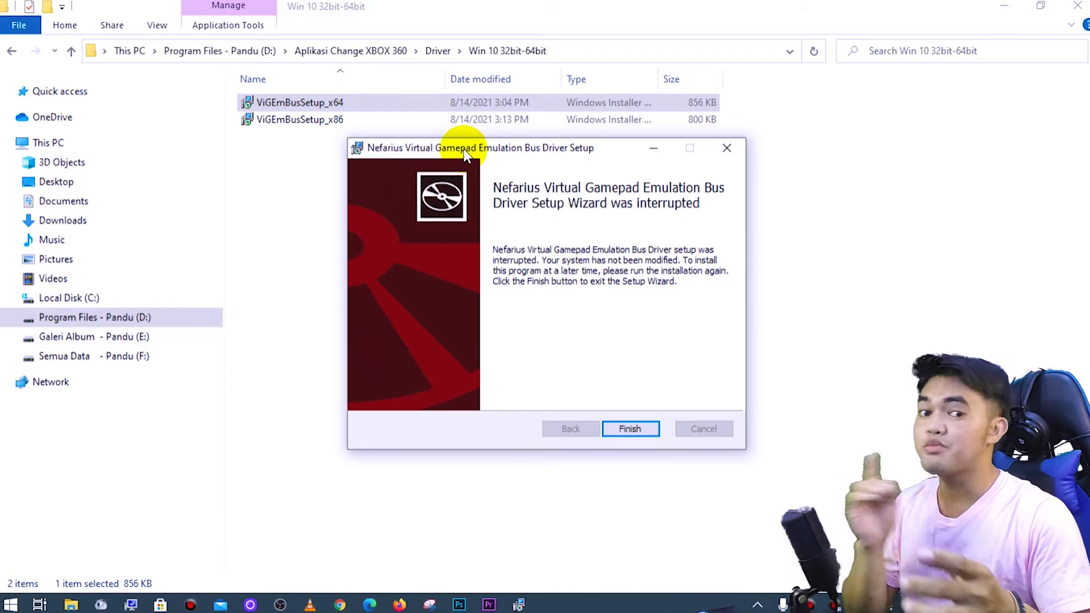
pyautogui.click(614, 423)
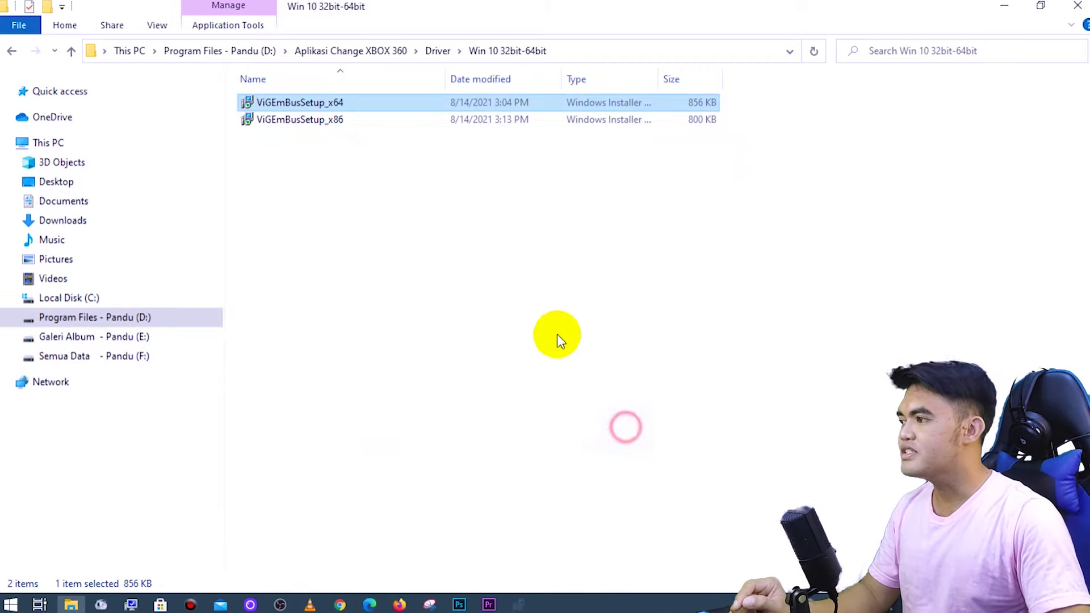
# Run the Xbox360_64Eng driver installer from the Driver folder's Windows 7 subfolder, and dismiss its notice.
pyautogui.hotkey('alt', 'Left')
pyautogui.doubleClick(307, 115)
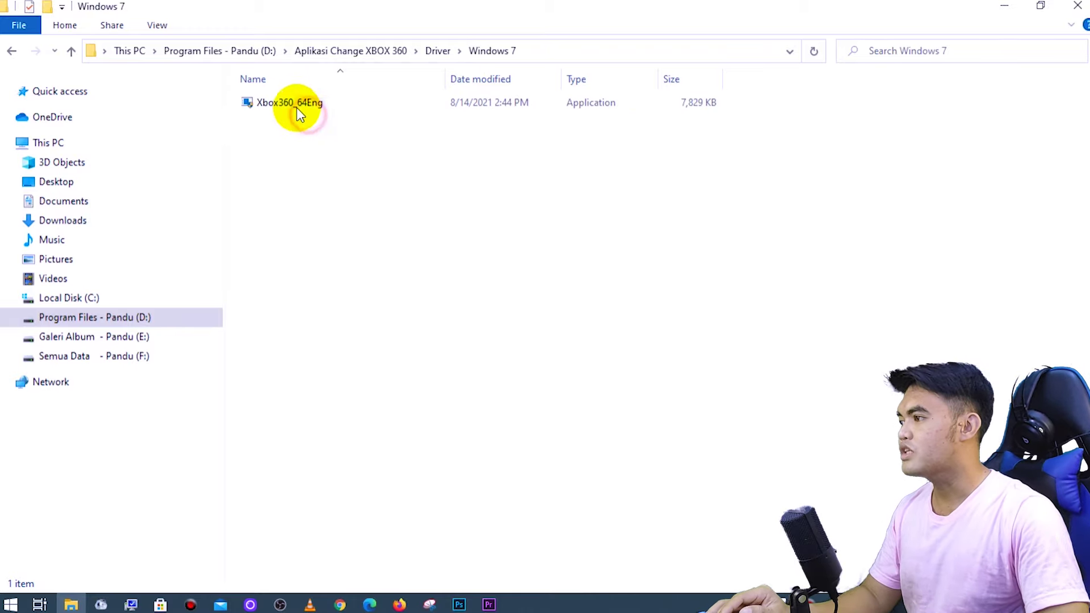
pyautogui.click(296, 108)
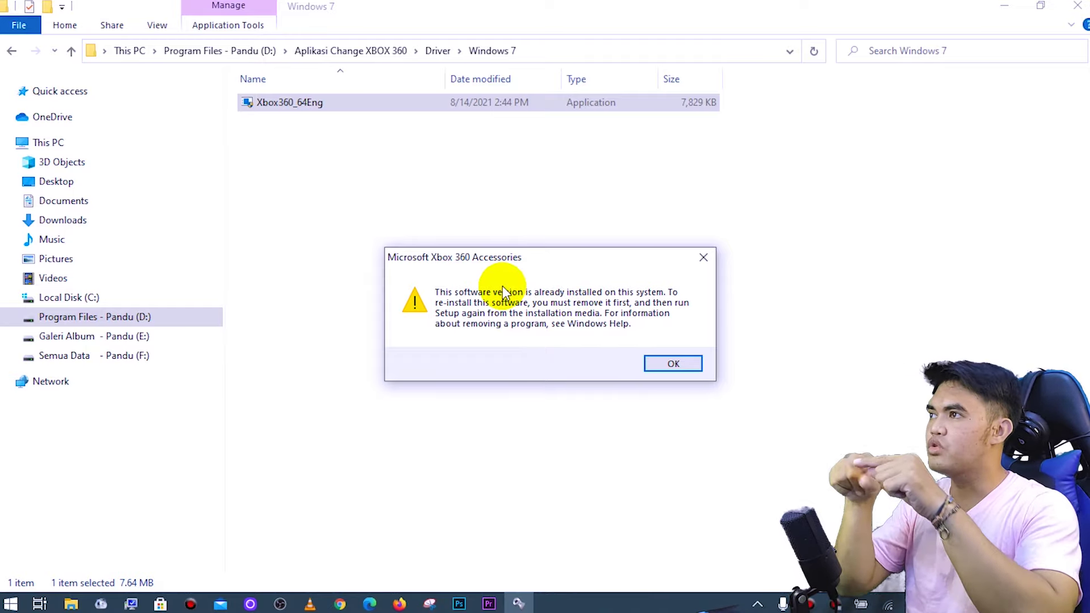
pyautogui.click(701, 258)
pyautogui.click(447, 229)
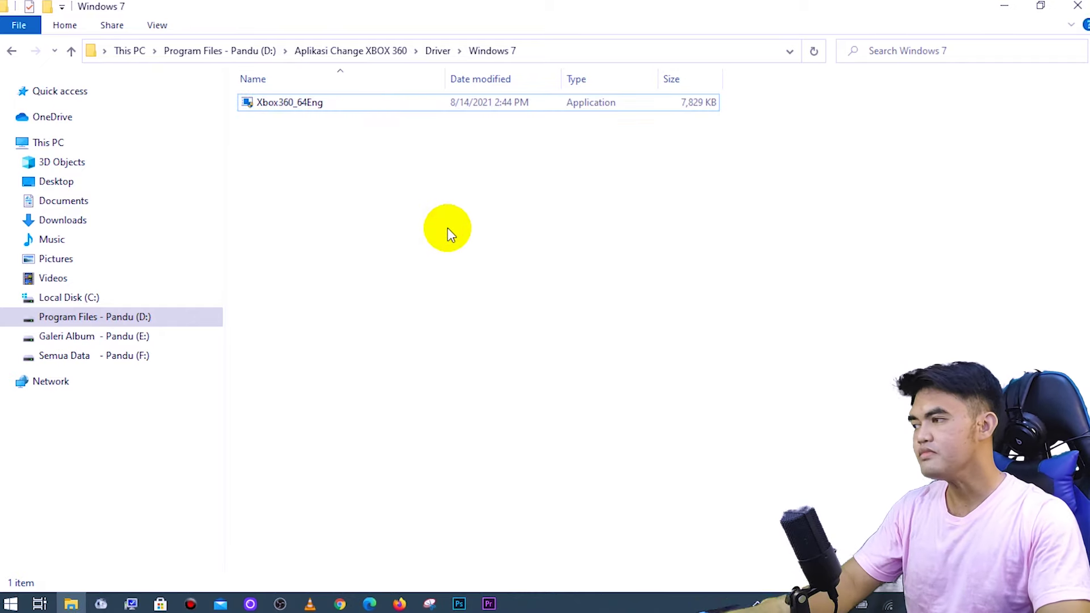
# Return to the Aplikasi Change XBOX 360 folder and launch the extracted XOutput application.
pyautogui.press('BackSpace')
pyautogui.press('BackSpace')
pyautogui.click(347, 119)
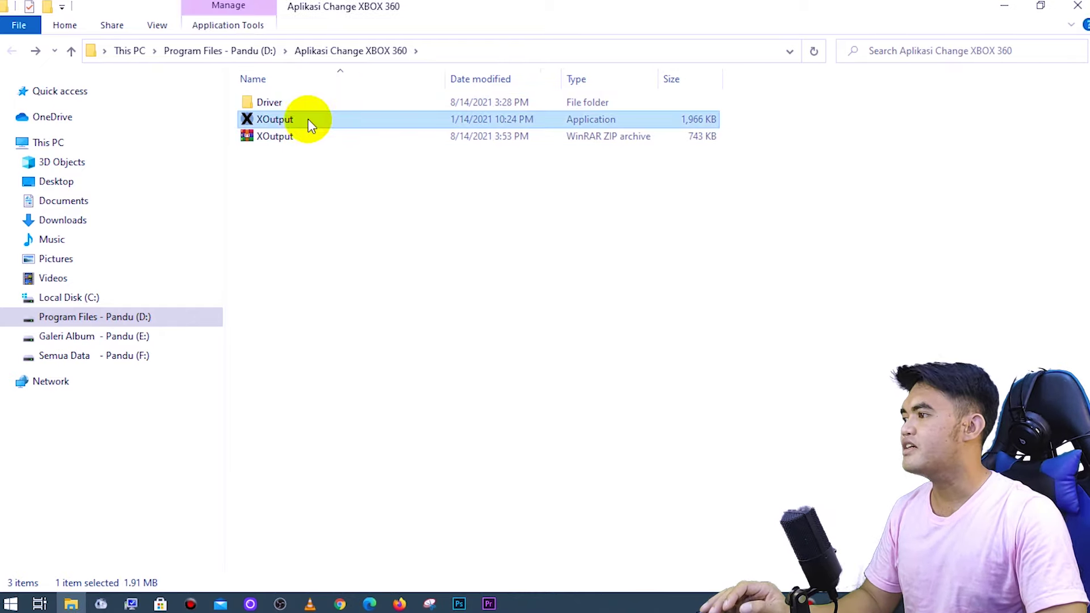
pyautogui.doubleClick(282, 118)
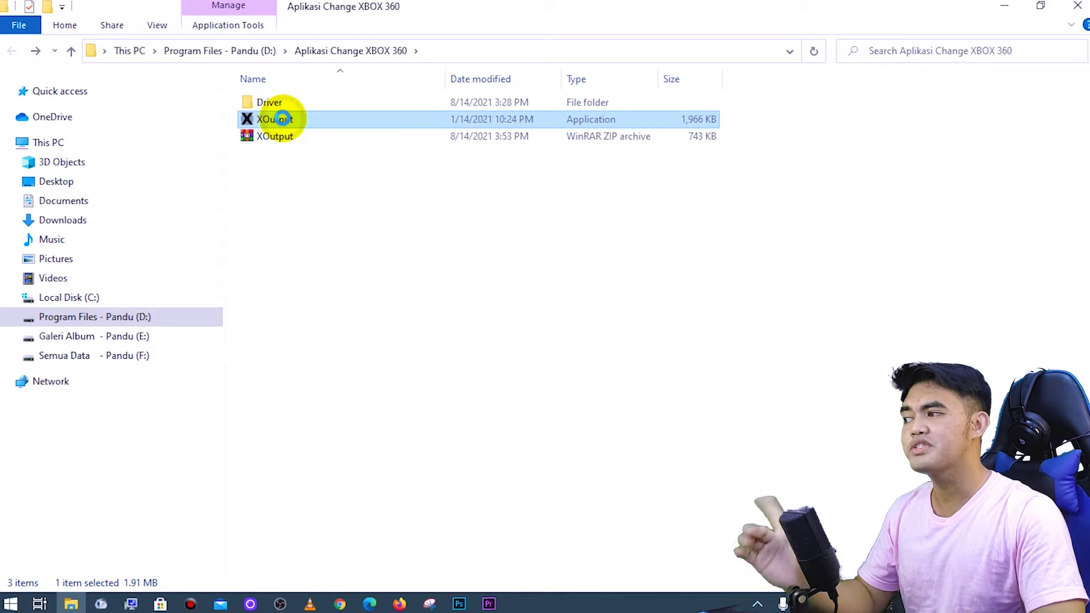
pyautogui.rightClick(282, 118)
pyautogui.click(295, 126)
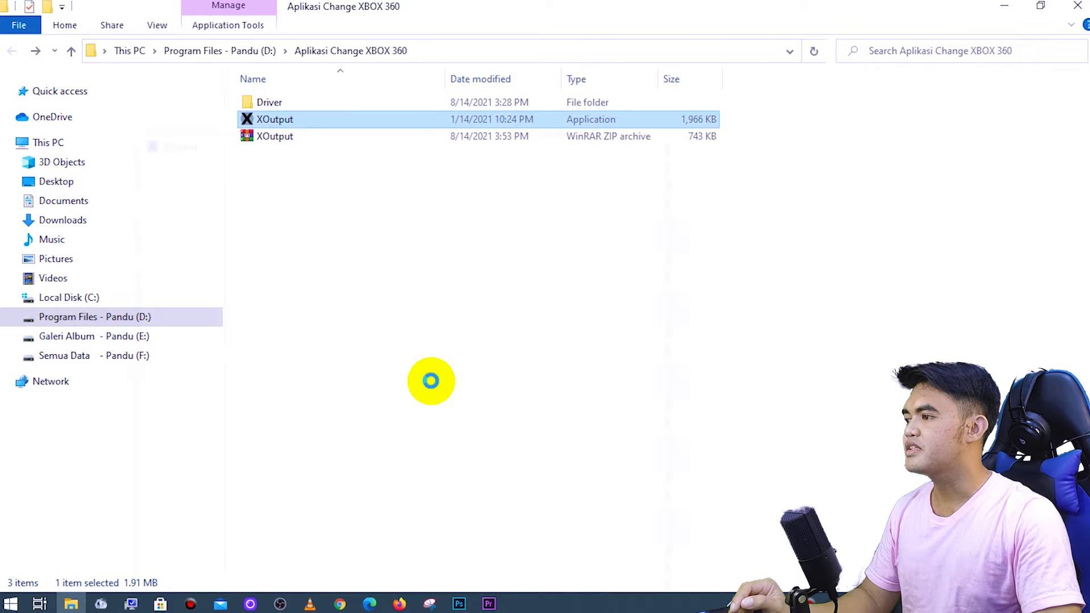
pyautogui.moveTo(437, 135); pyautogui.dragTo(492, 35)
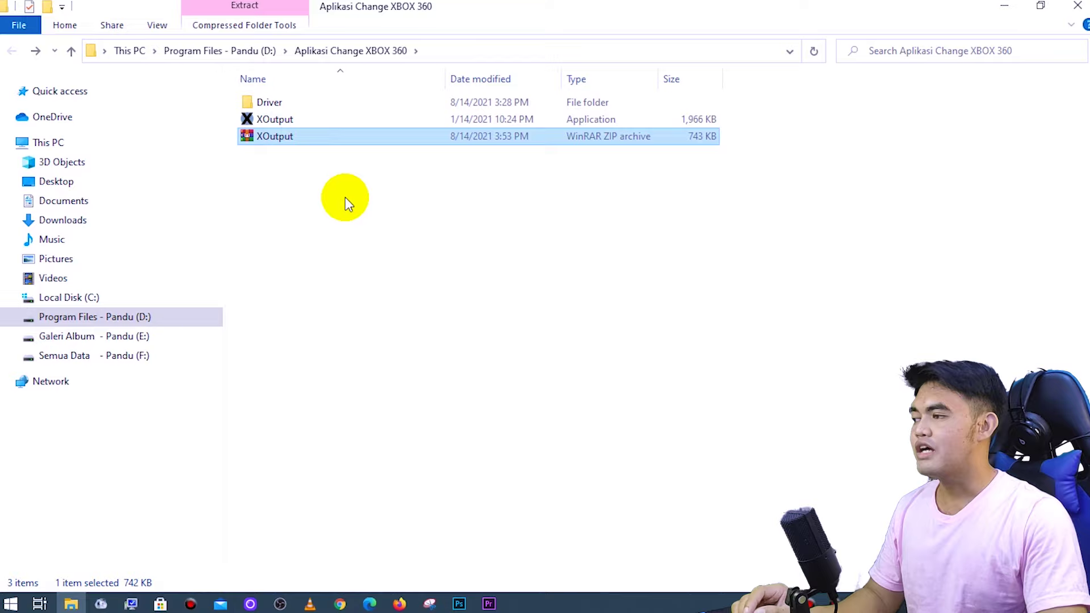
# Permanently delete the extracted XOutput application from the Aplikasi Change XBOX 360 folder.
pyautogui.click(345, 196)
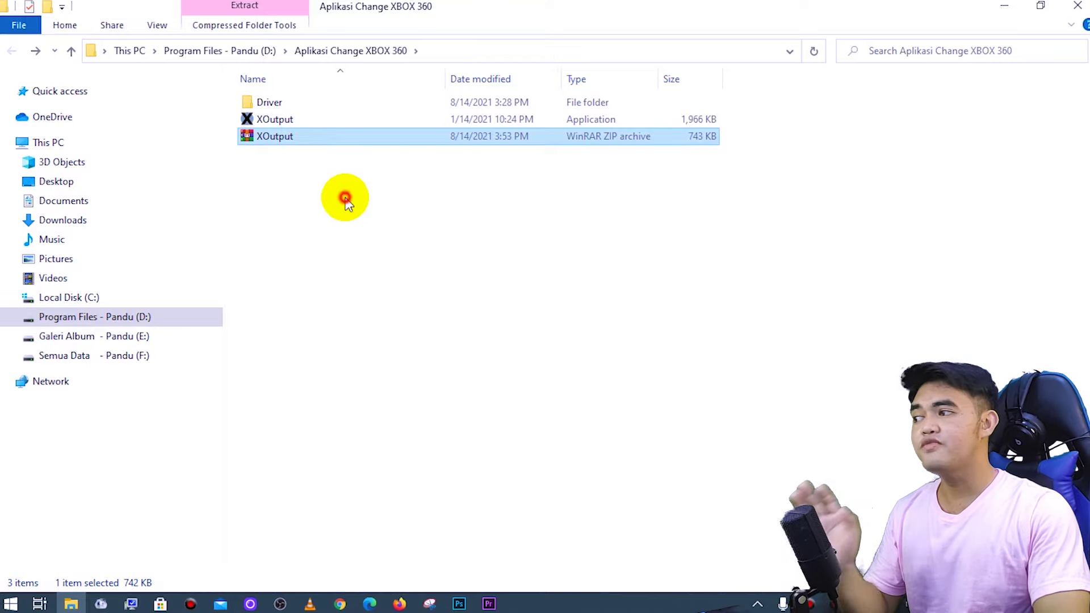
pyautogui.click(318, 120)
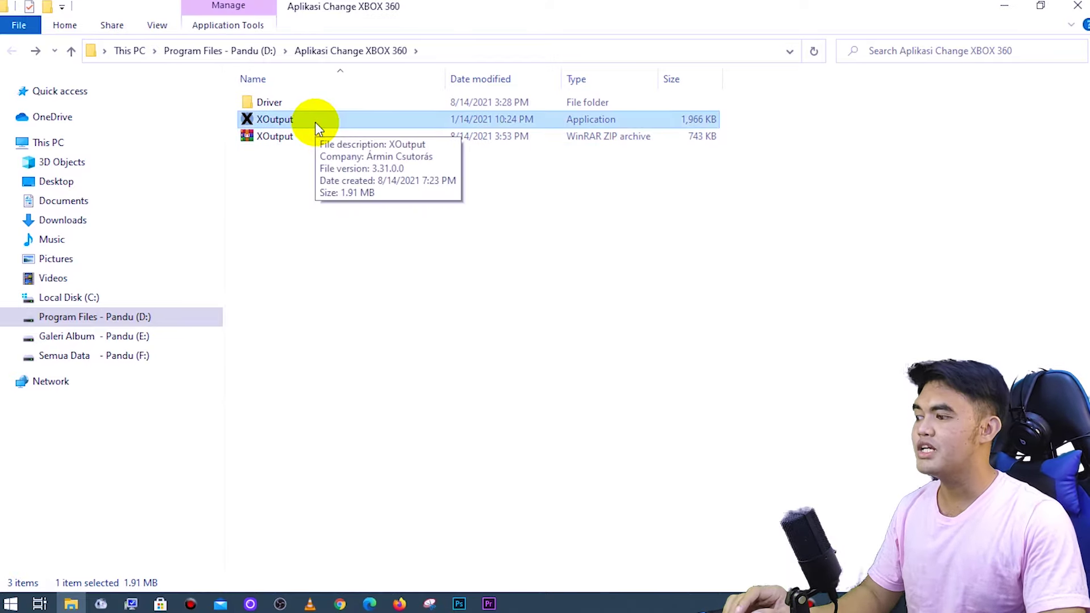
pyautogui.hotkey('shift', 'Delete')
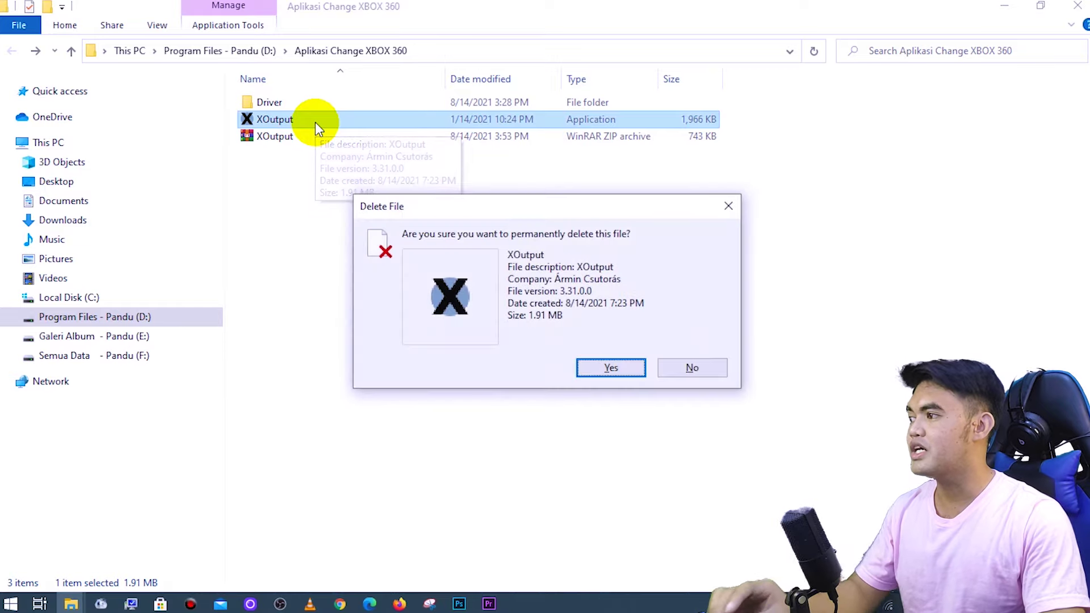
pyautogui.click(609, 369)
pyautogui.click(351, 123)
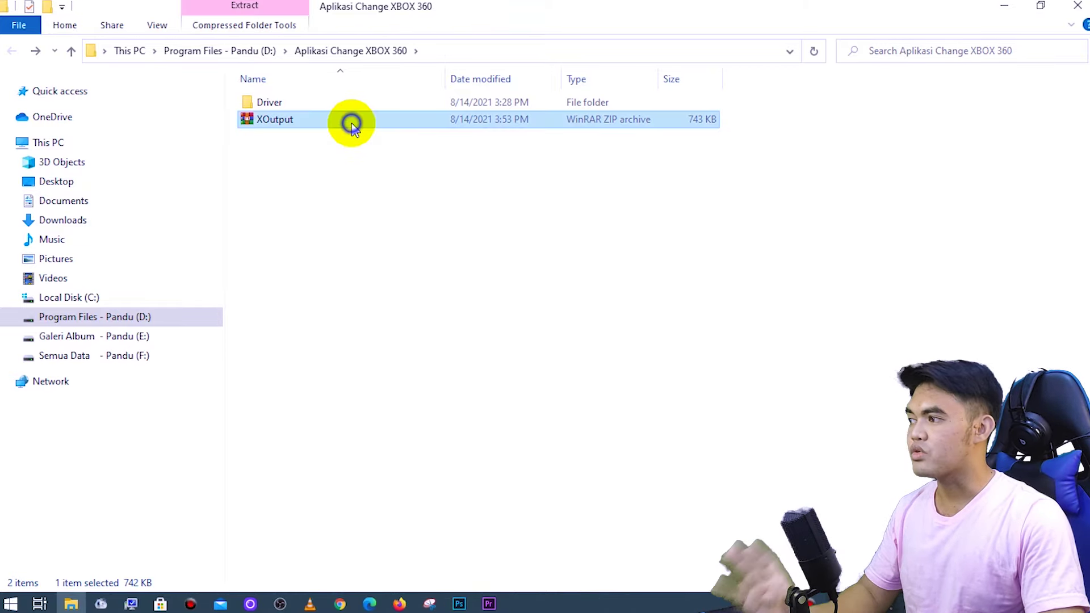
pyautogui.rightClick(352, 122)
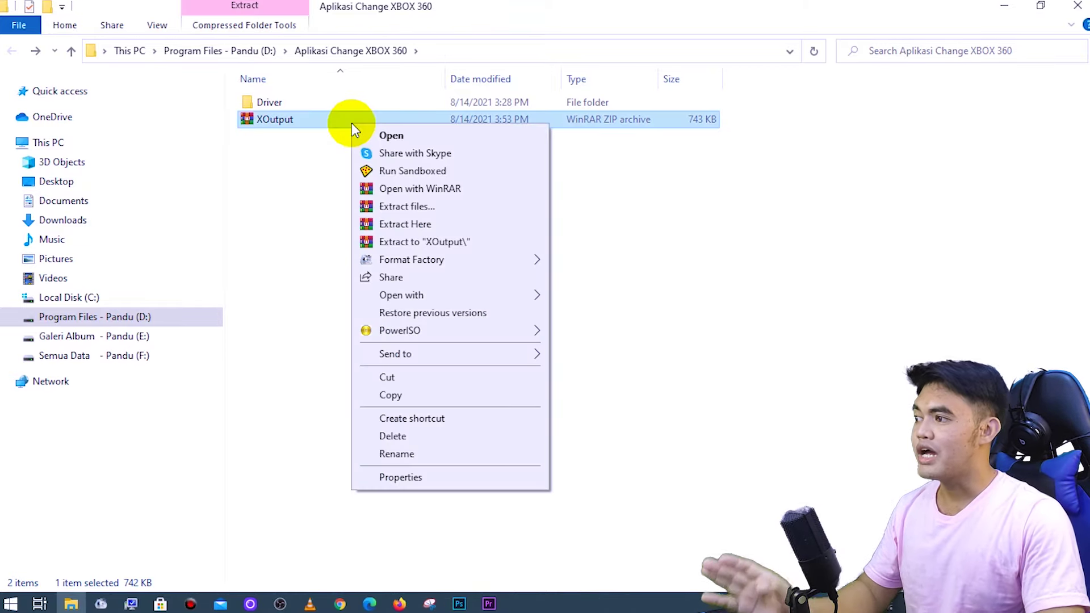
pyautogui.click(461, 392)
pyautogui.click(302, 122)
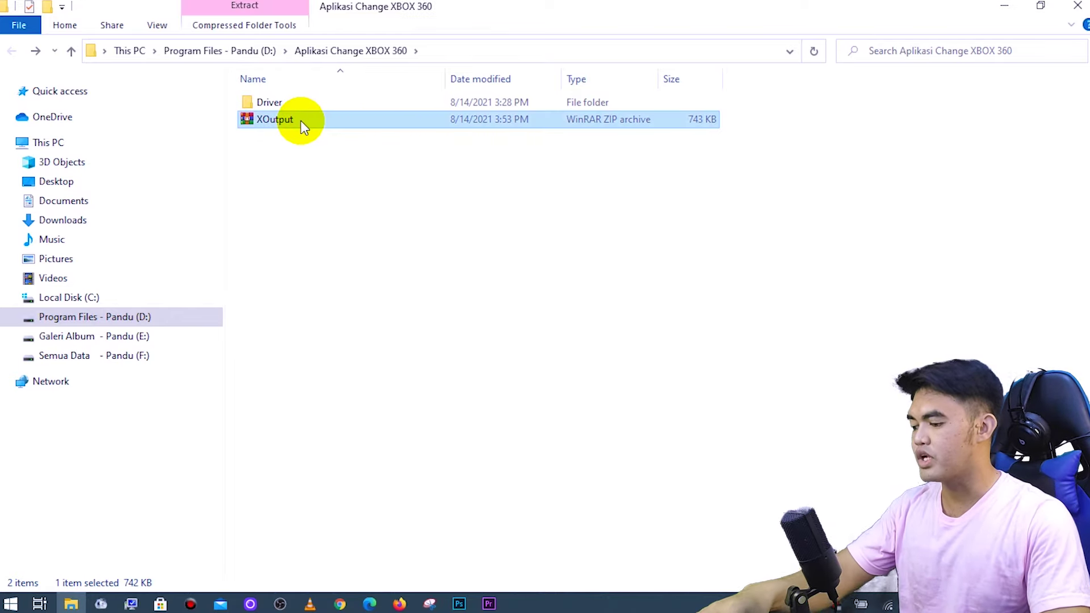
pyautogui.click(442, 397)
# Switch to Firefox and review the installer assets on the ViGEmBus setup release page.
pyautogui.click(398, 603)
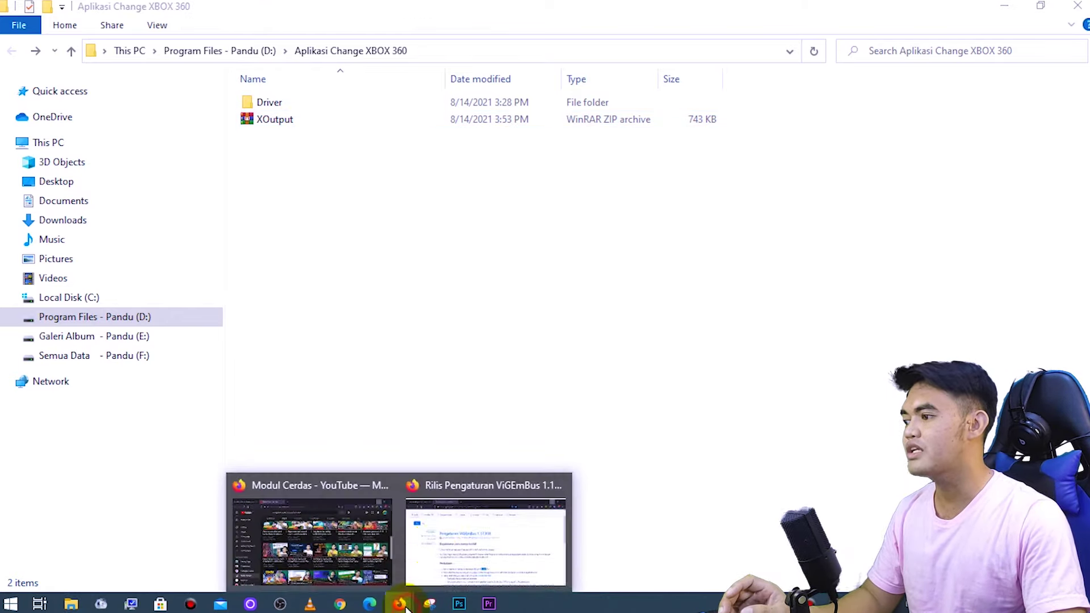
pyautogui.click(463, 535)
pyautogui.scroll(-10, 365, 318)
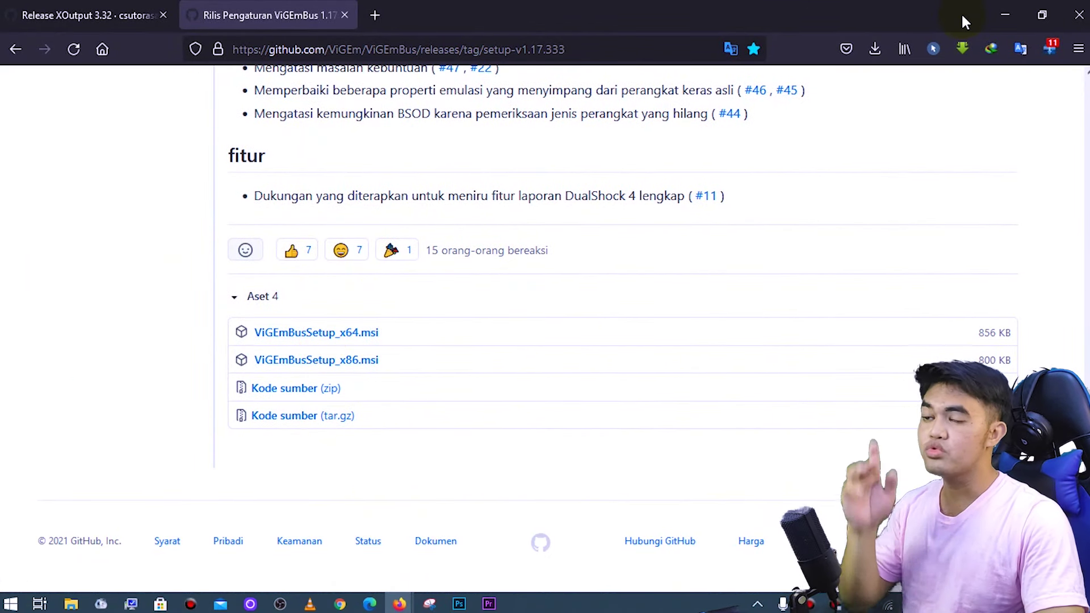
# Return to File Explorer and extract the XOutput ZIP archive directly into the current folder.
pyautogui.click(999, 17)
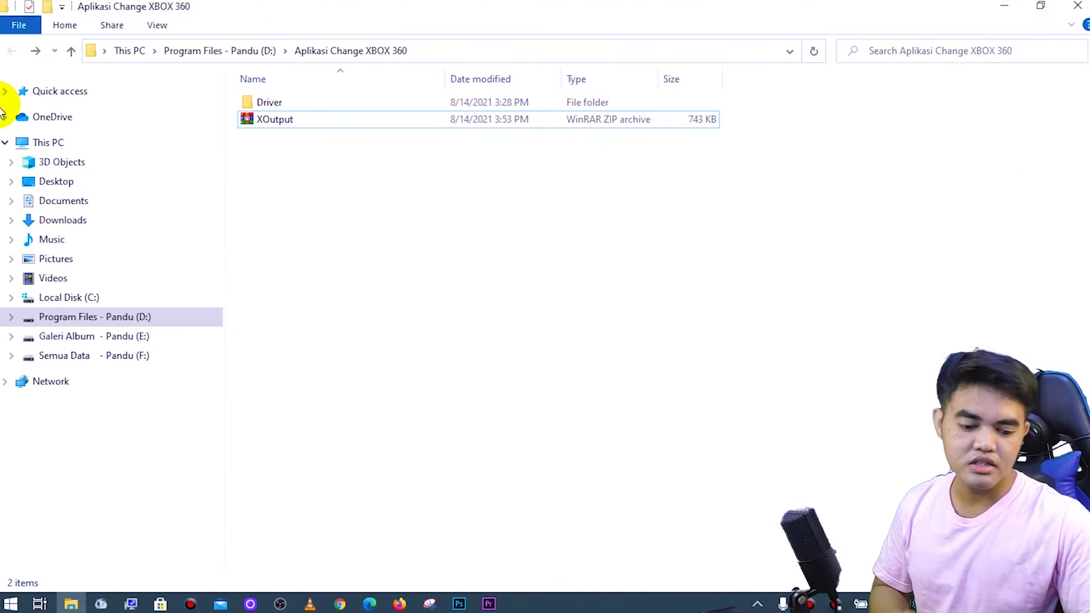
pyautogui.rightClick(324, 118)
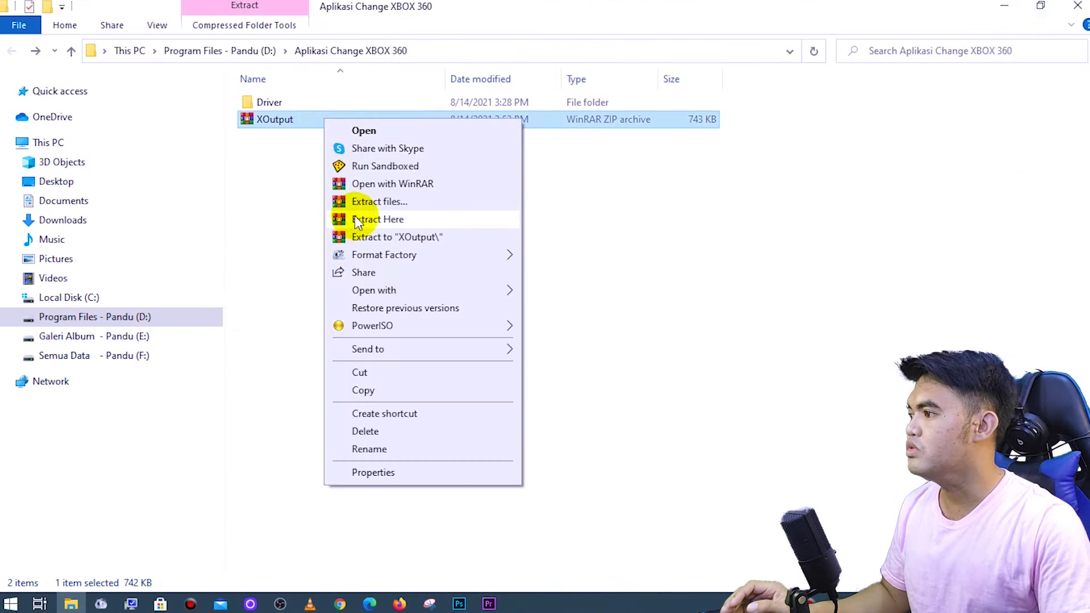
pyautogui.click(364, 220)
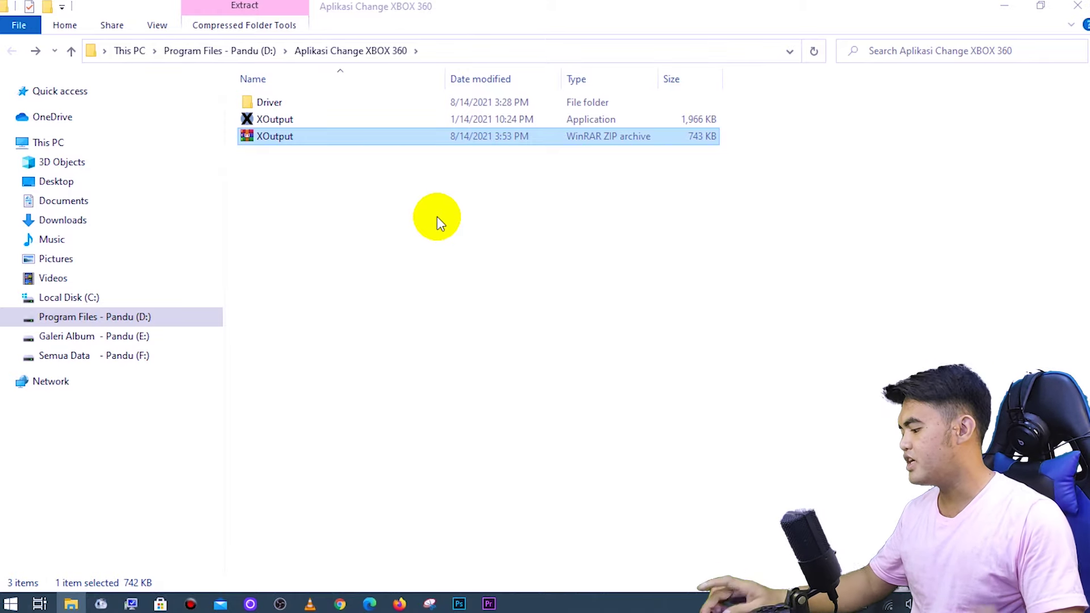
# Search Windows for "joy", open Set up USB game controllers, and move its window clear of the file list.
pyautogui.press('super')
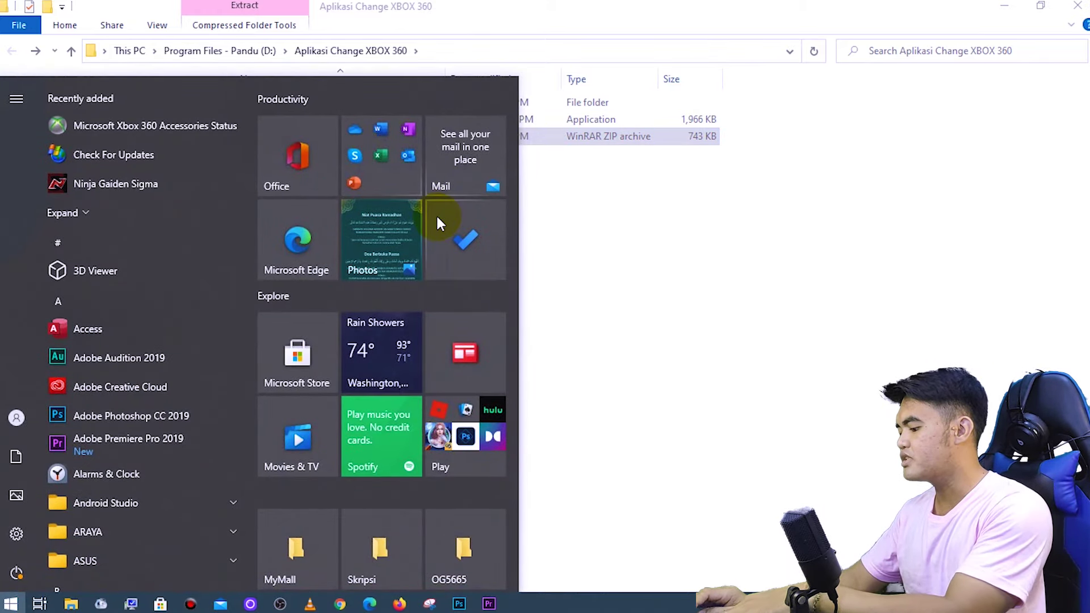
pyautogui.write('j')
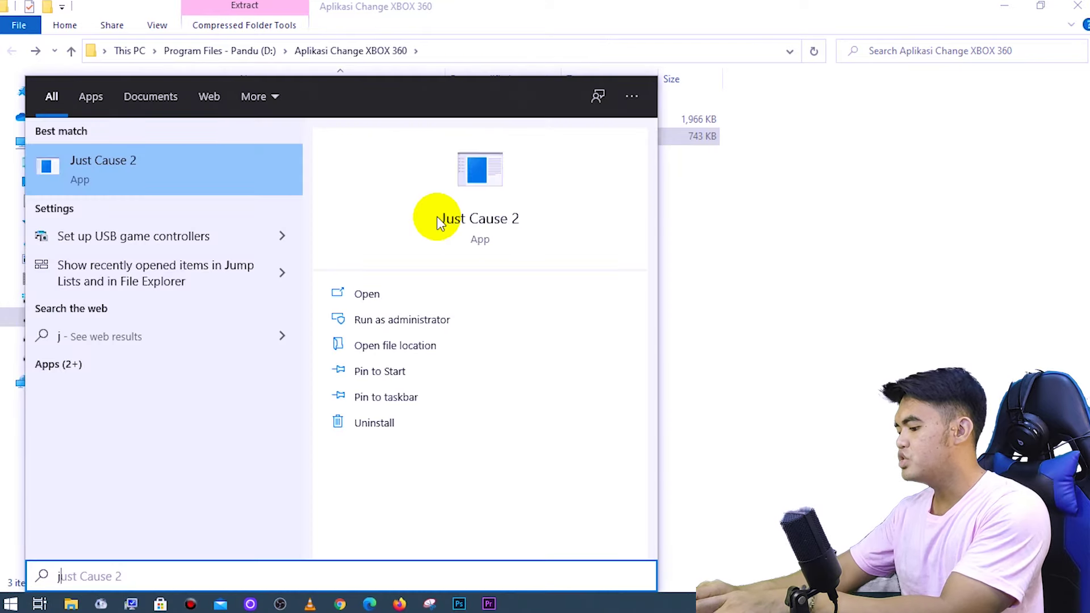
pyautogui.write('oy')
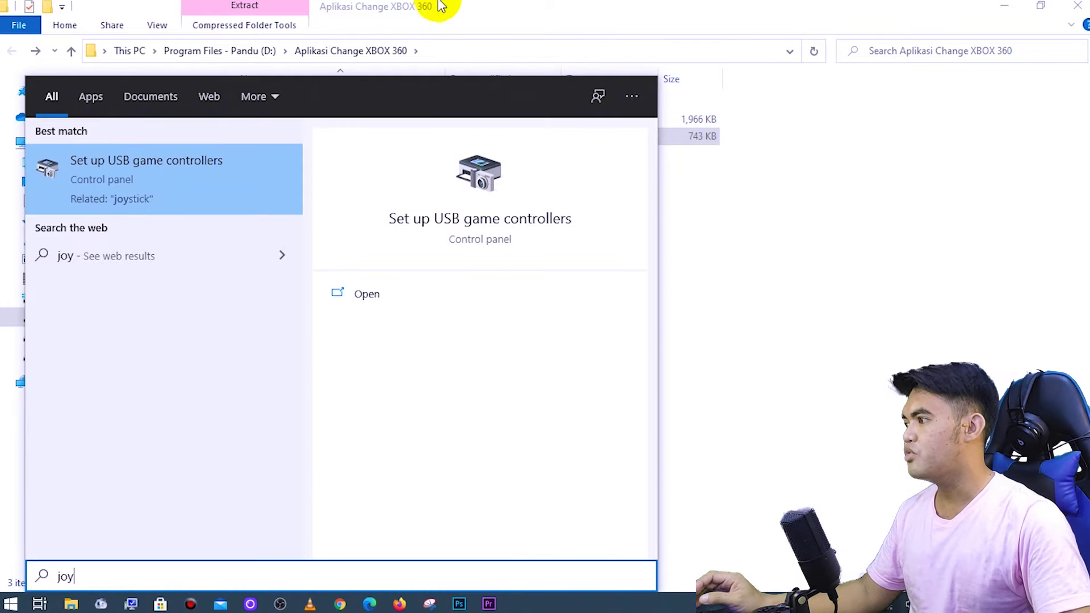
pyautogui.click(142, 169)
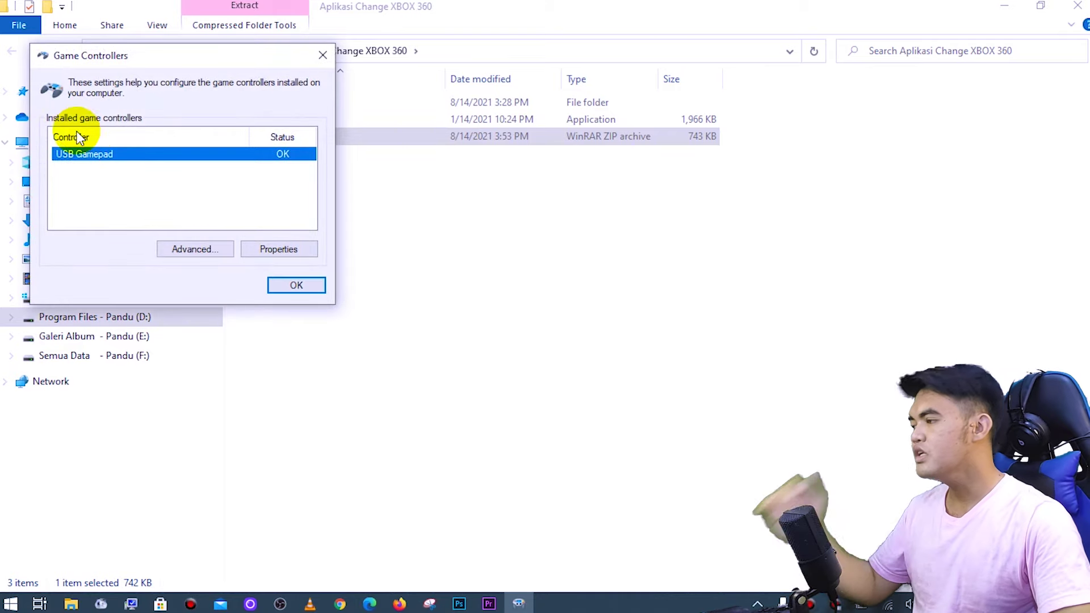
pyautogui.moveTo(135, 63); pyautogui.dragTo(789, 111)
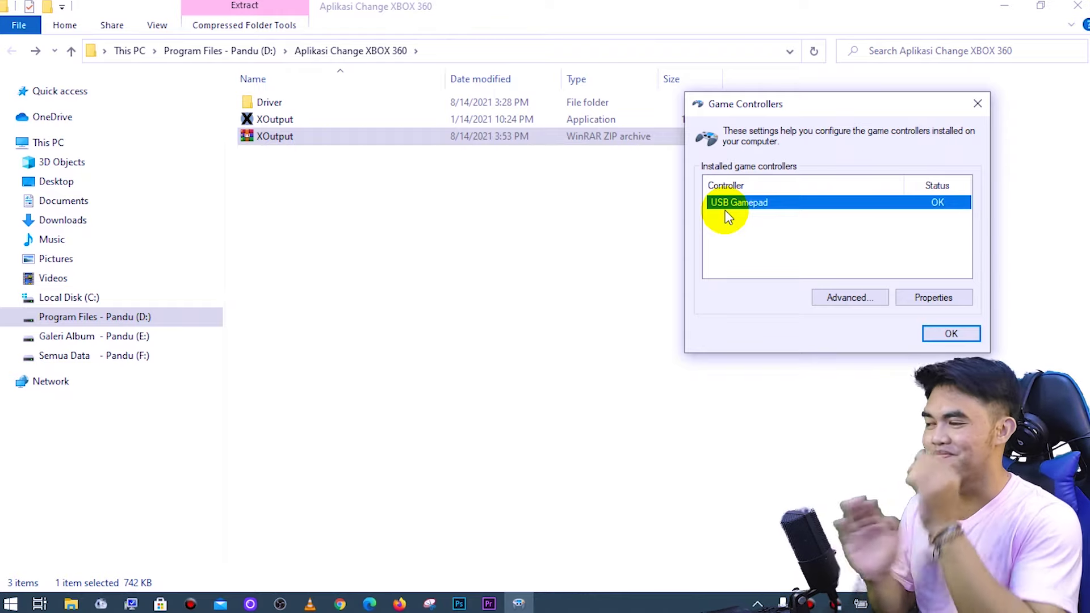
# Launch the XOutput application from the Aplikasi Change XBOX 360 folder and move its window beside the file list.
pyautogui.click(458, 222)
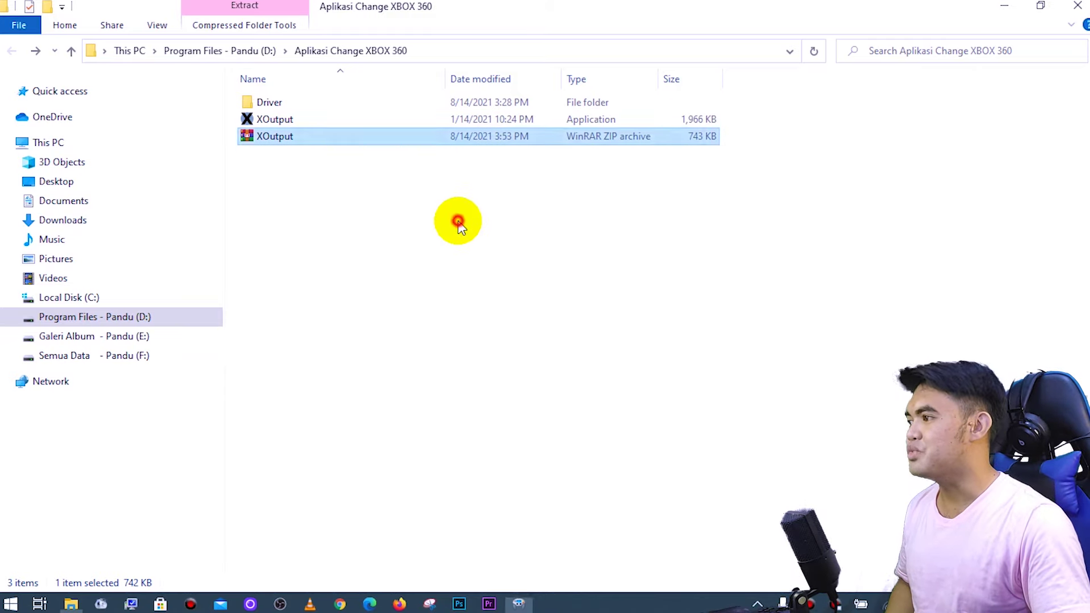
pyautogui.click(340, 119)
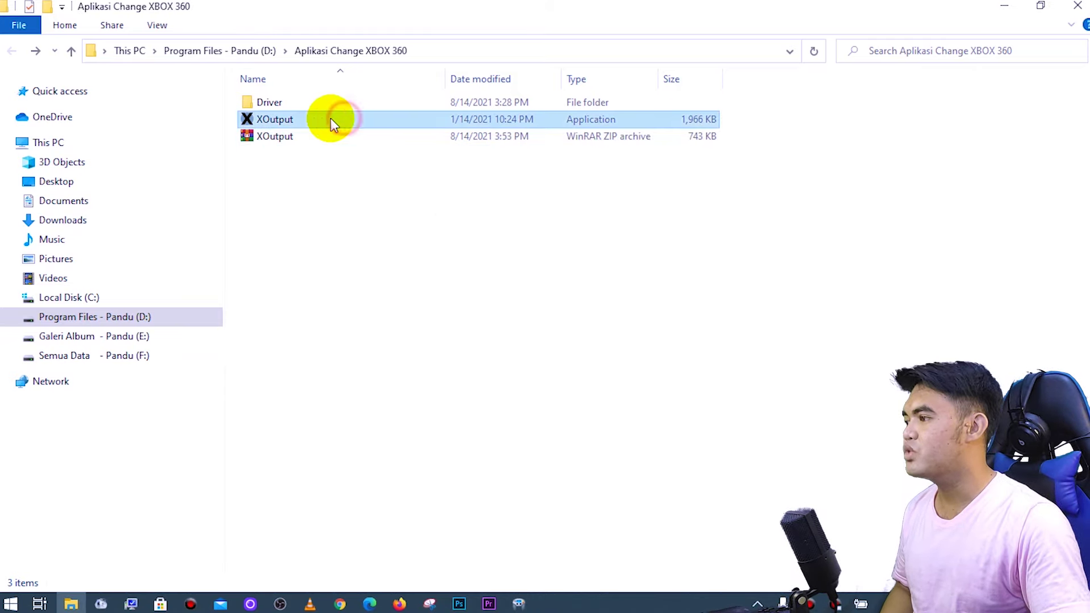
pyautogui.doubleClick(280, 120)
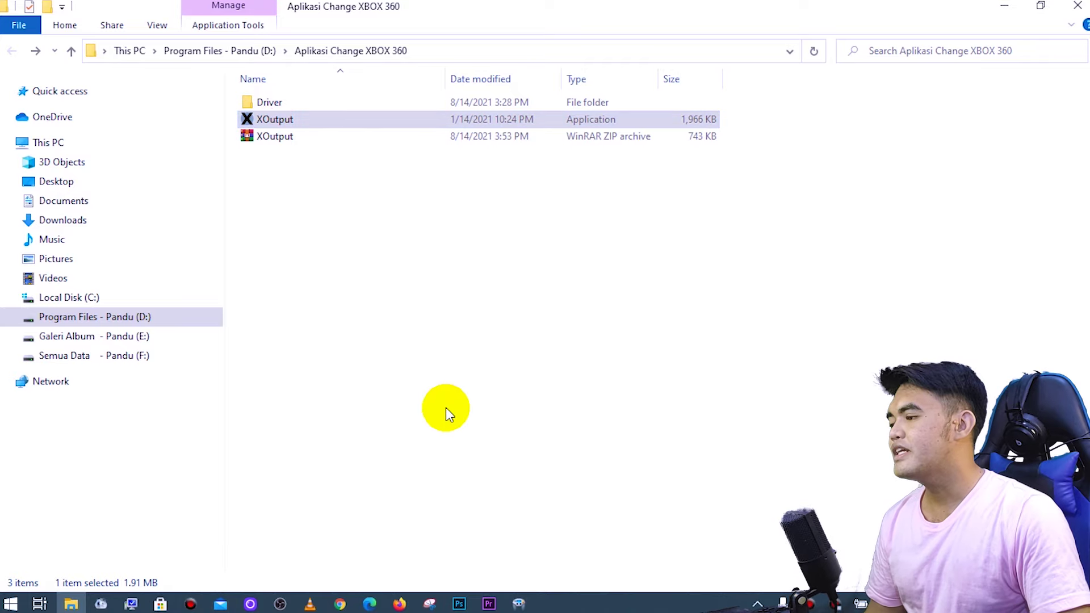
pyautogui.moveTo(398, 79); pyautogui.dragTo(761, 50)
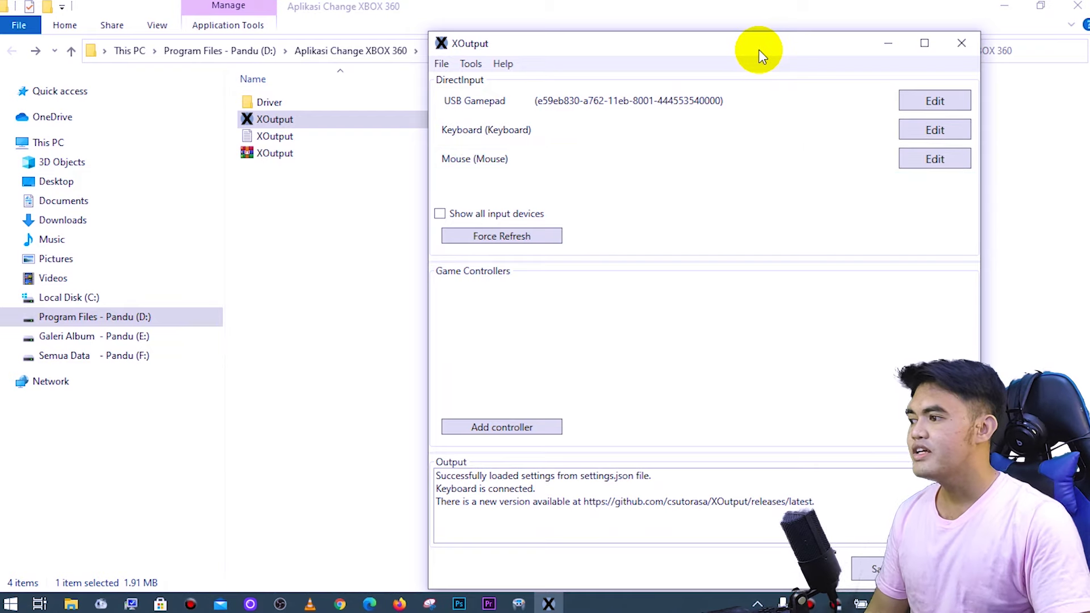
# Examine XOutput's settings-loading message and the ViGEmBus installers in the Driver folder's Win 10 32bit-64bit subfolder, and return to the main folder.
pyautogui.moveTo(533, 475); pyautogui.dragTo(656, 478)
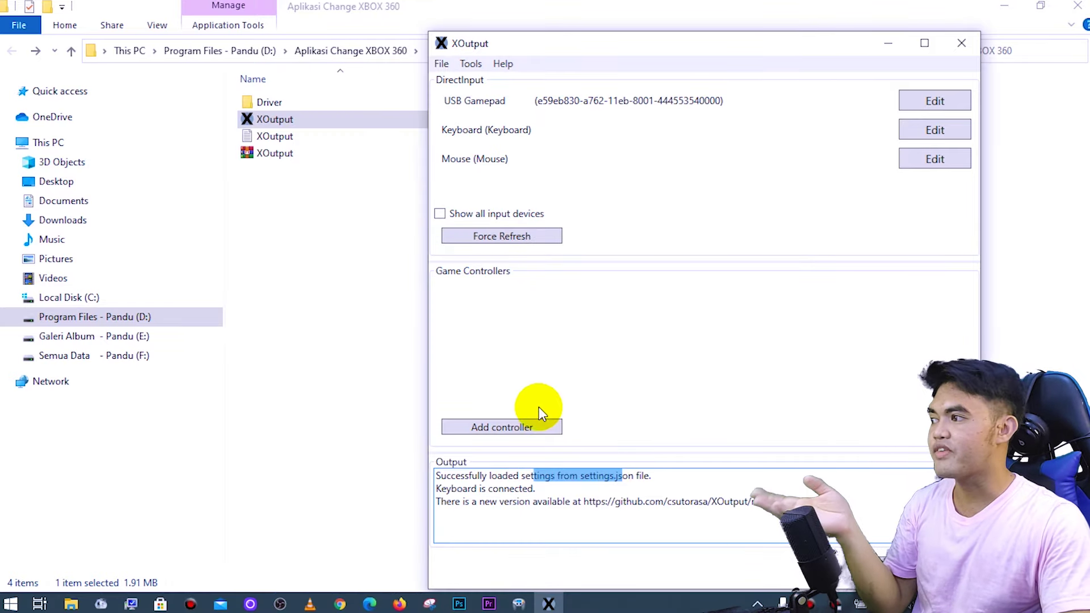
pyautogui.doubleClick(309, 107)
pyautogui.doubleClick(309, 106)
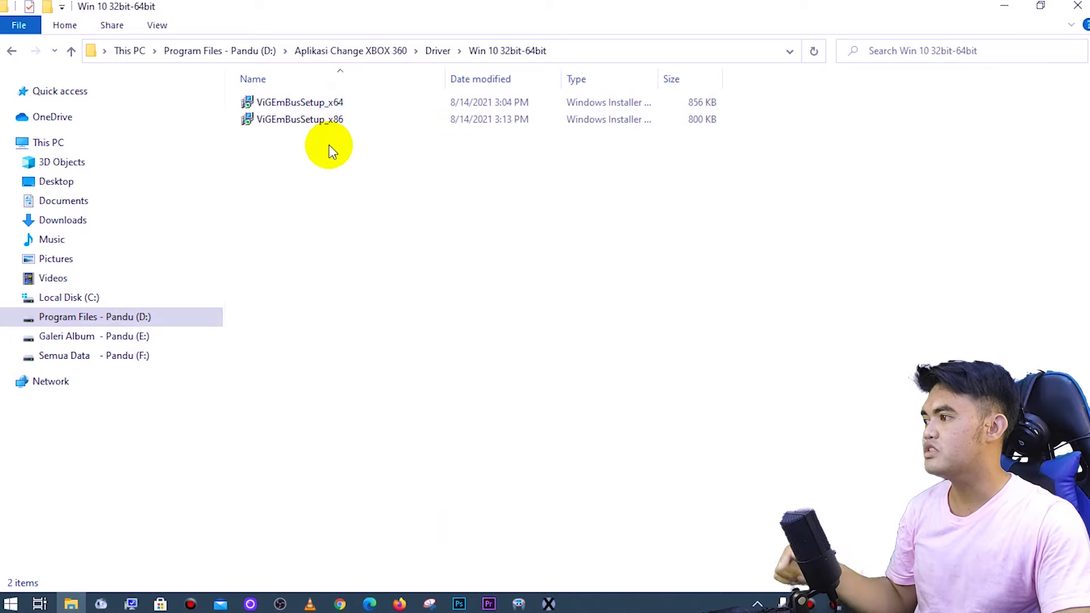
pyautogui.hotkey('alt', 'Left')
pyautogui.hotkey('alt', 'Left')
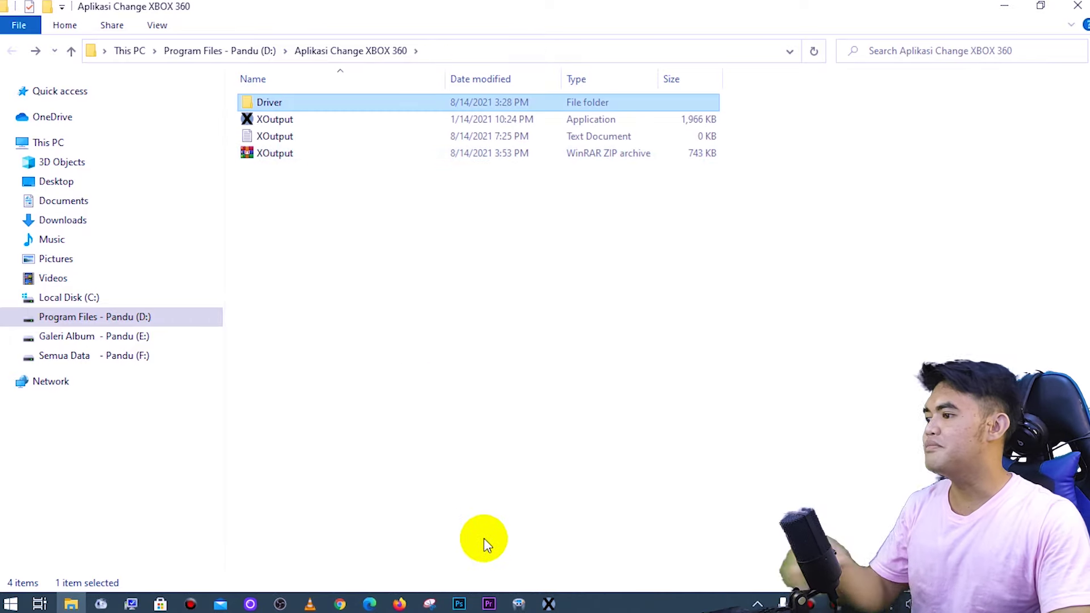
# Switch back to XOutput, review its output messages, and add a game controller.
pyautogui.click(547, 603)
pyautogui.moveTo(645, 487); pyautogui.dragTo(451, 472)
pyautogui.click(481, 479)
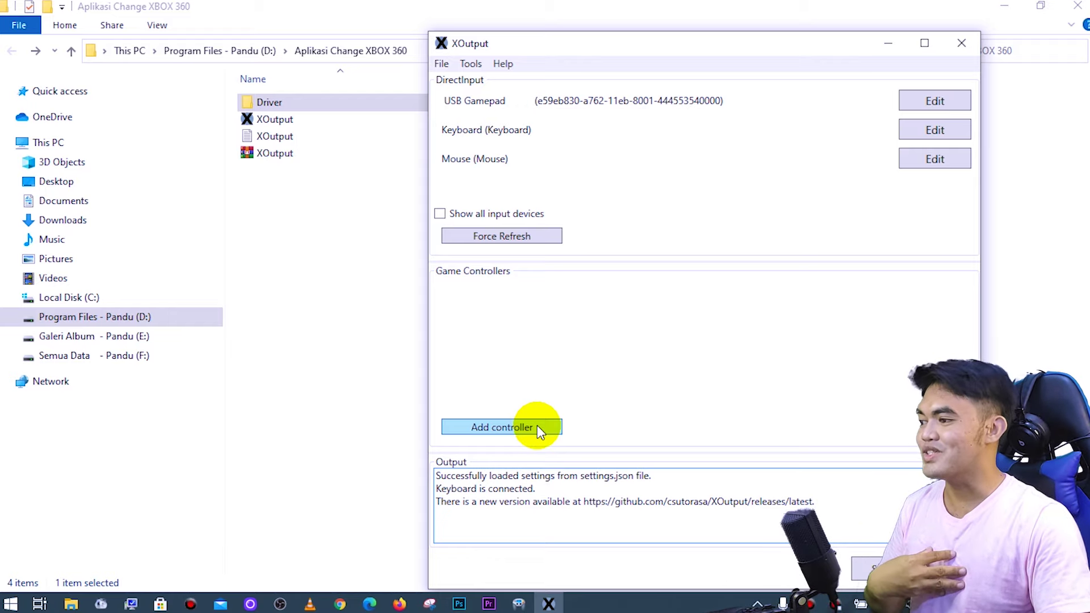
pyautogui.click(522, 427)
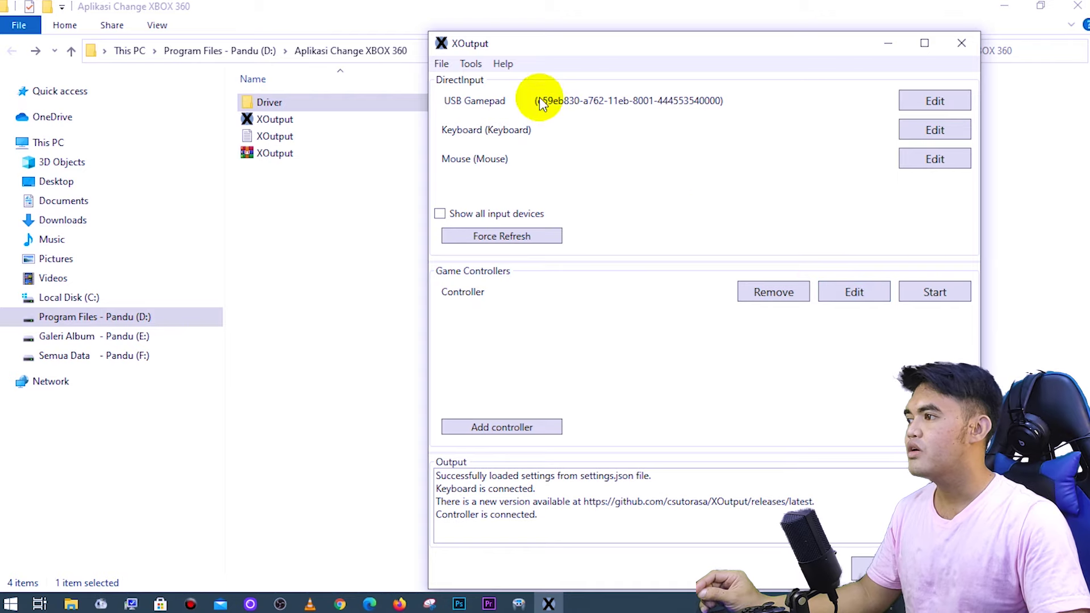
# Check the USB Gamepad's axes and buttons, close that view, and open the added controller's mapping settings in a maximized window.
pyautogui.click(933, 101)
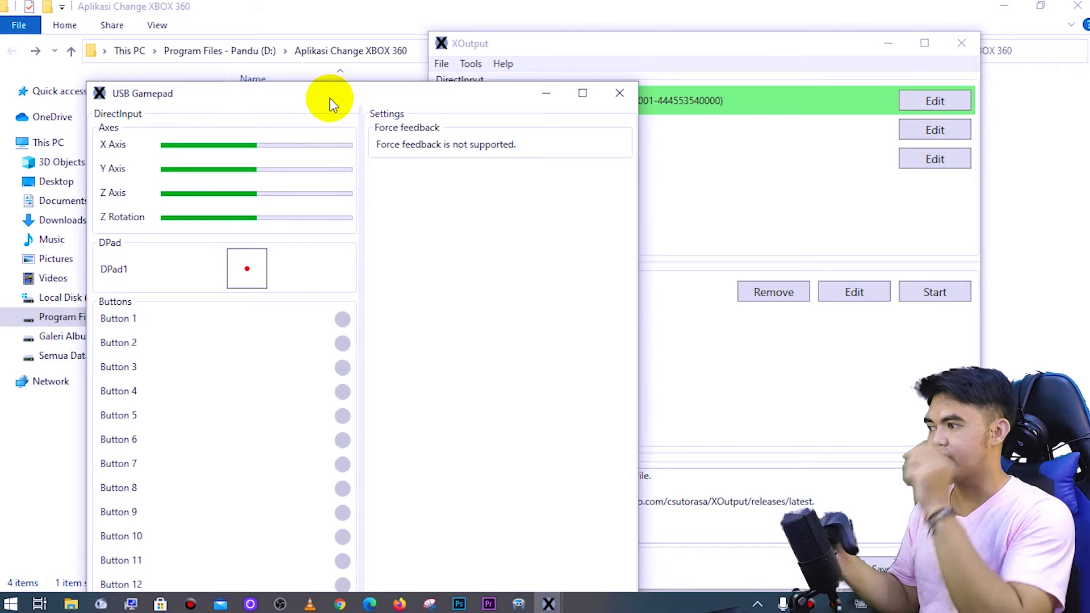
pyautogui.click(619, 94)
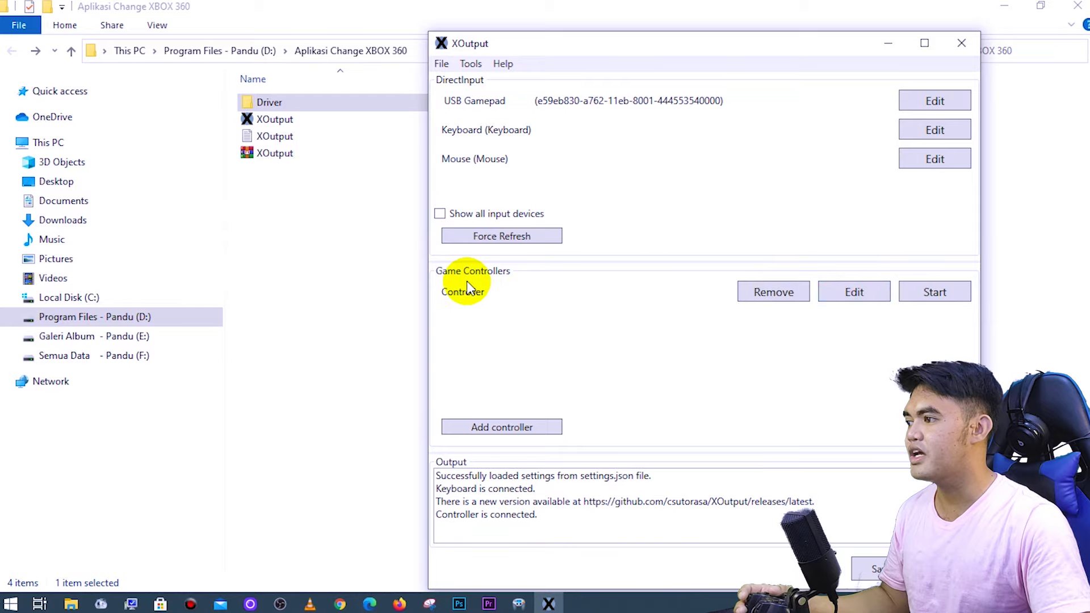
pyautogui.click(842, 290)
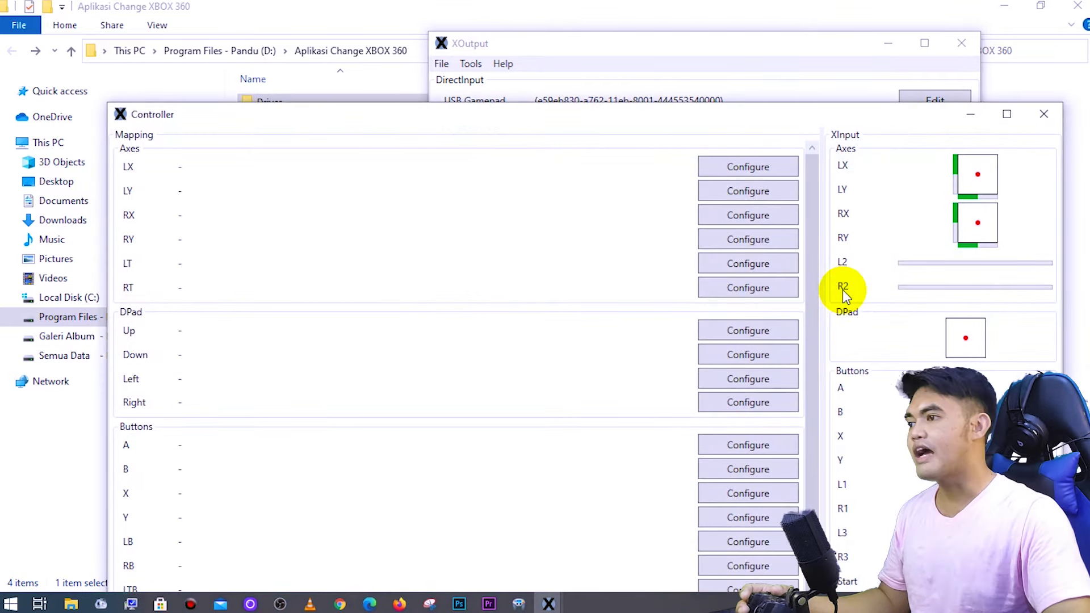
pyautogui.doubleClick(731, 116)
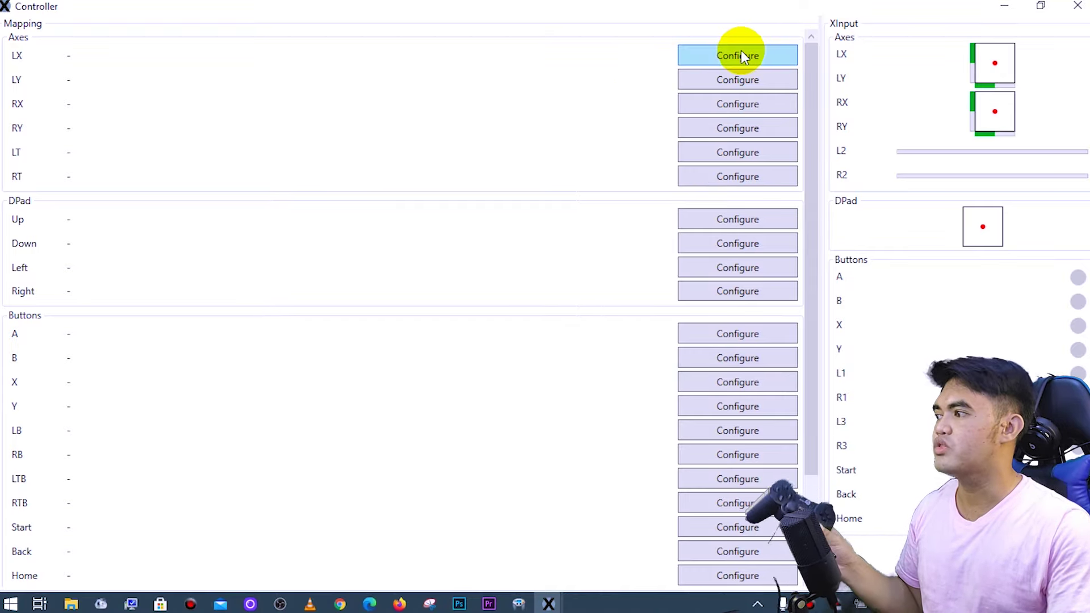
pyautogui.scroll(-3, 709, 352)
pyautogui.scroll(3, 710, 283)
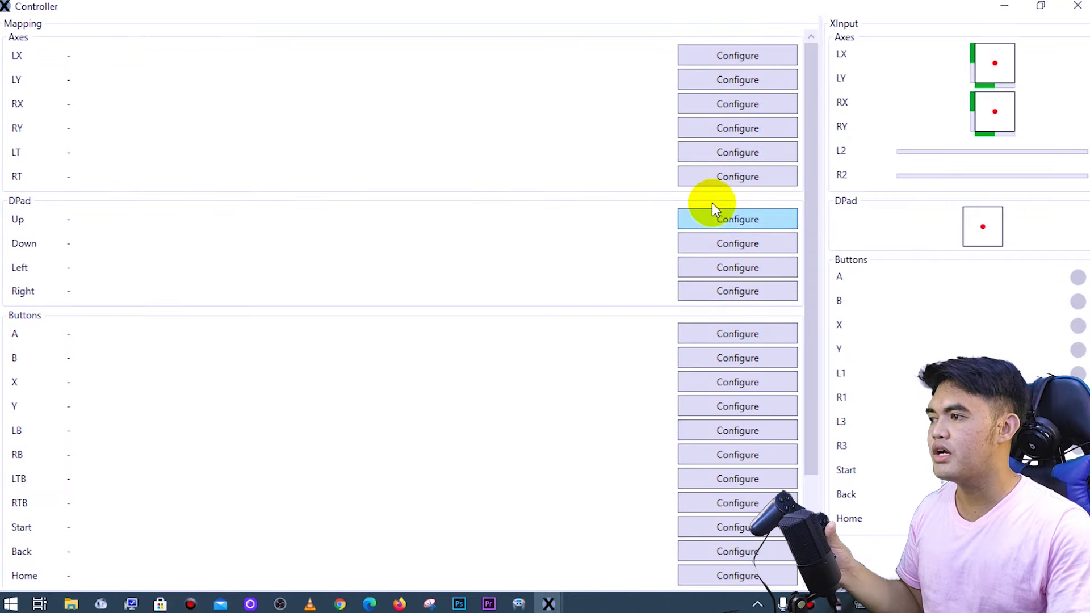
# Map the stick axes to the USB Gamepad: LX to X Axis, LY to Y Axis, RX to Z Rotation, and RY to Z Axis.
pyautogui.click(746, 57)
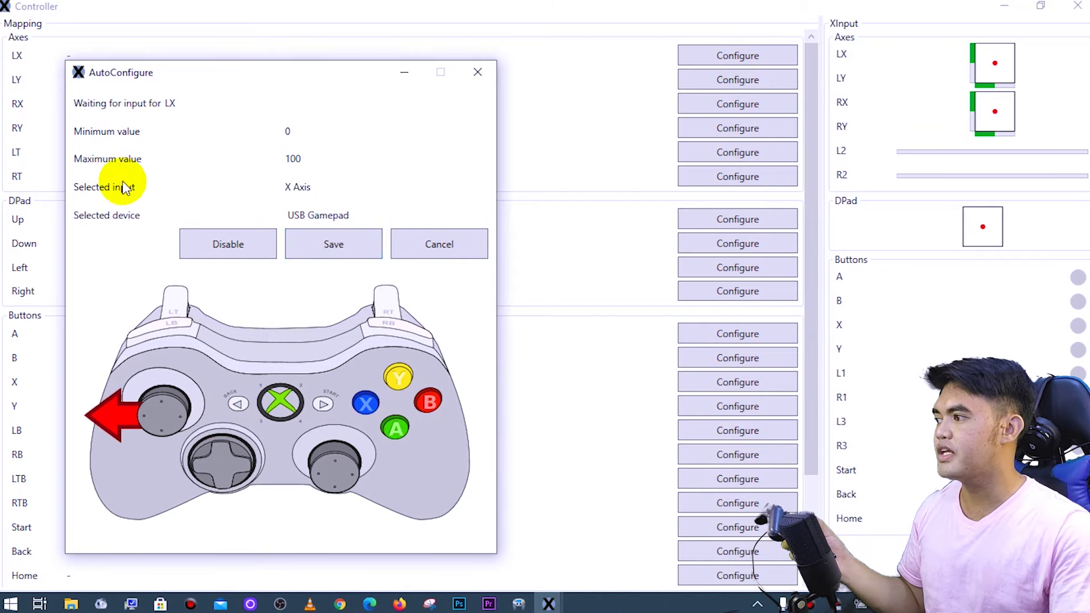
pyautogui.click(329, 243)
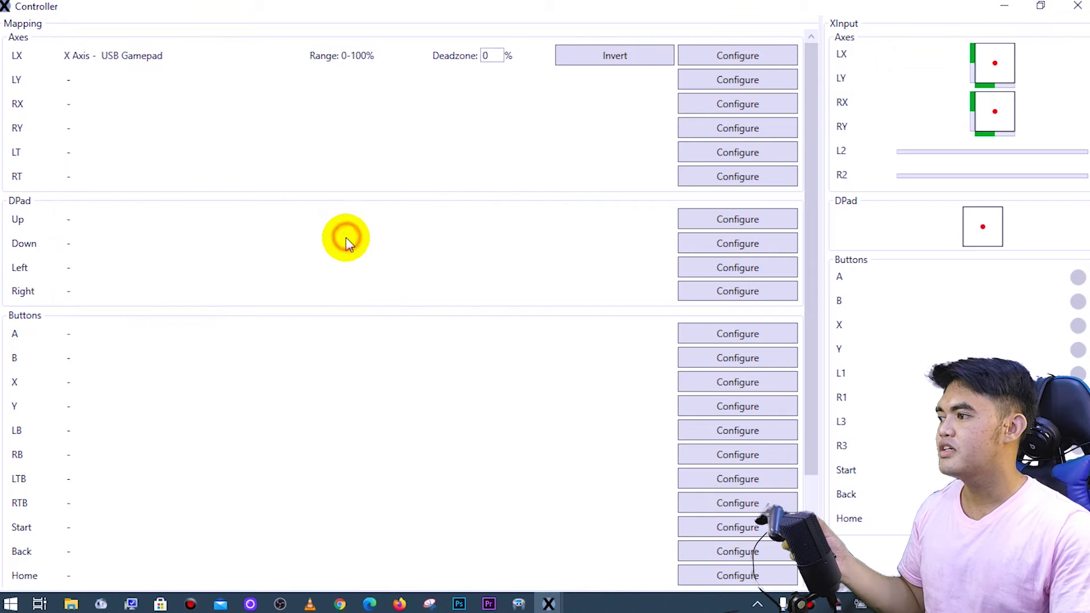
pyautogui.click(730, 83)
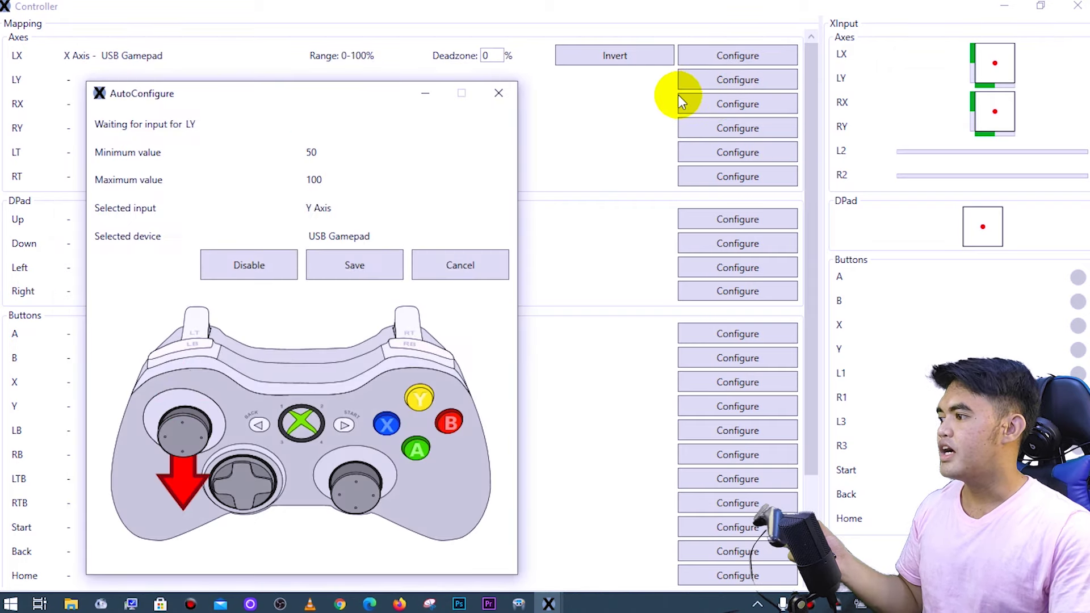
pyautogui.click(353, 263)
pyautogui.click(753, 109)
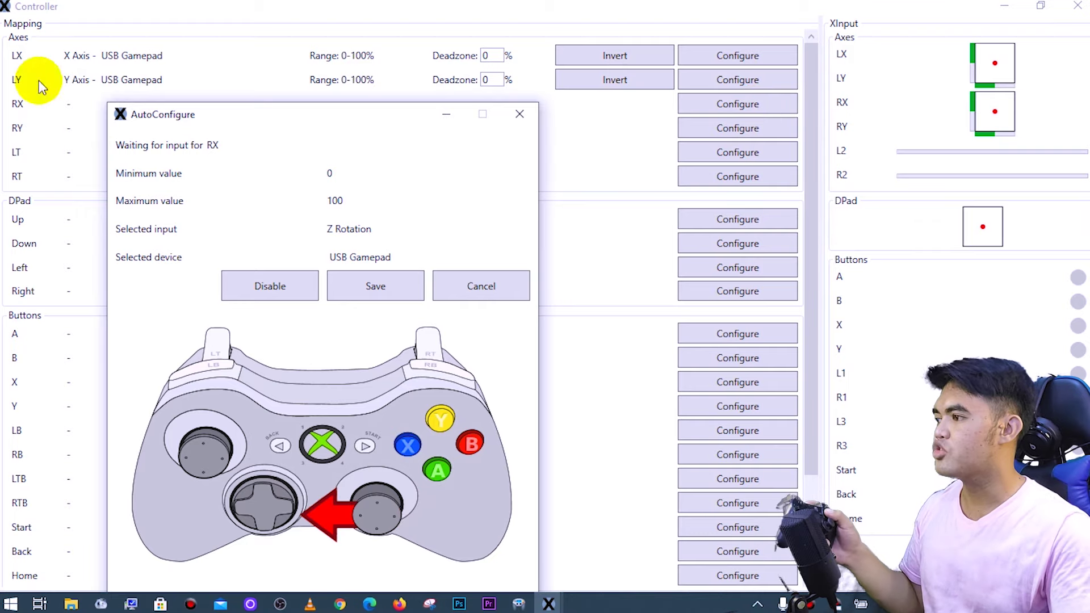
pyautogui.click(367, 286)
pyautogui.click(764, 129)
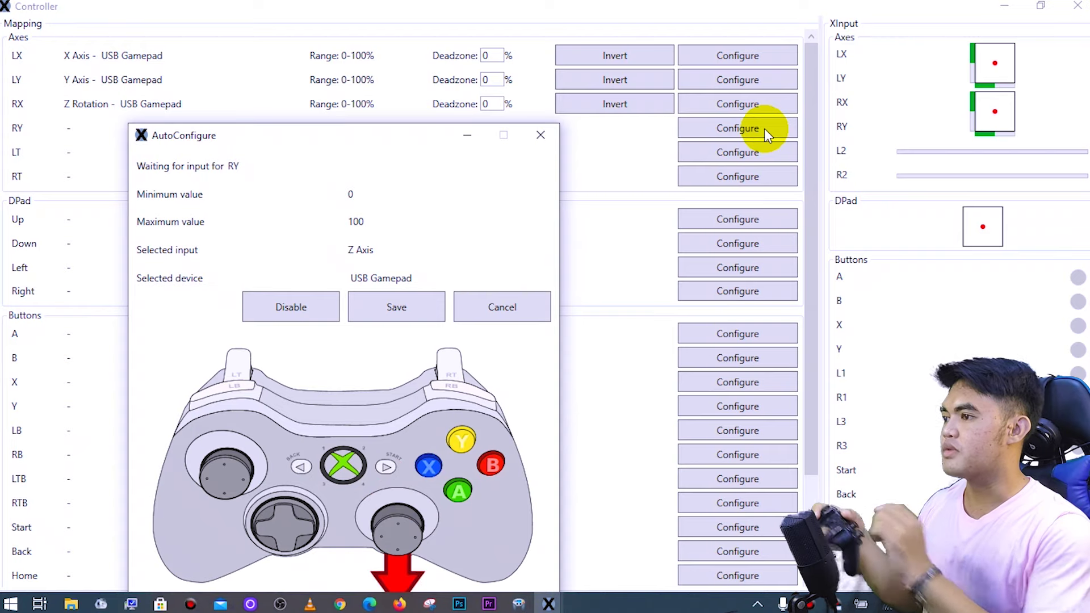
pyautogui.click(425, 310)
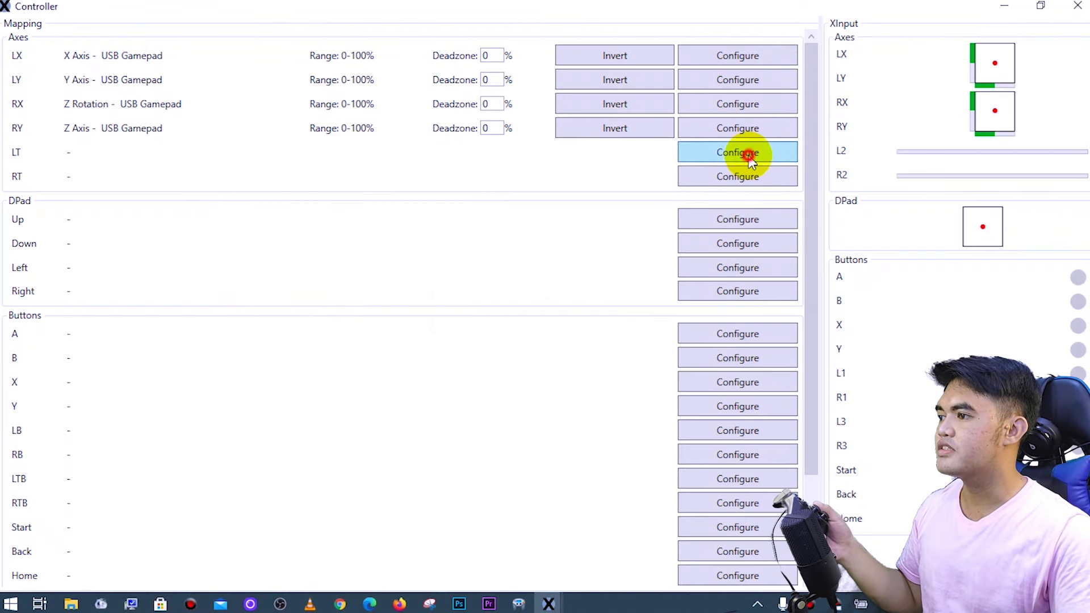
# Map the triggers to the USB Gamepad, with LT on Button 5 and RT on Button 6.
pyautogui.click(745, 152)
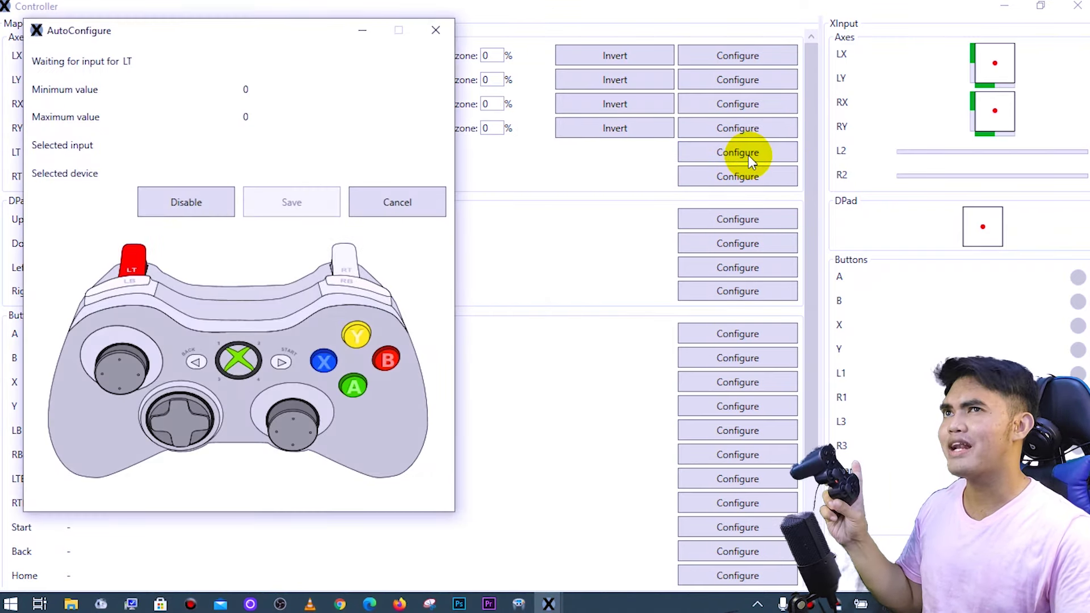
pyautogui.click(286, 197)
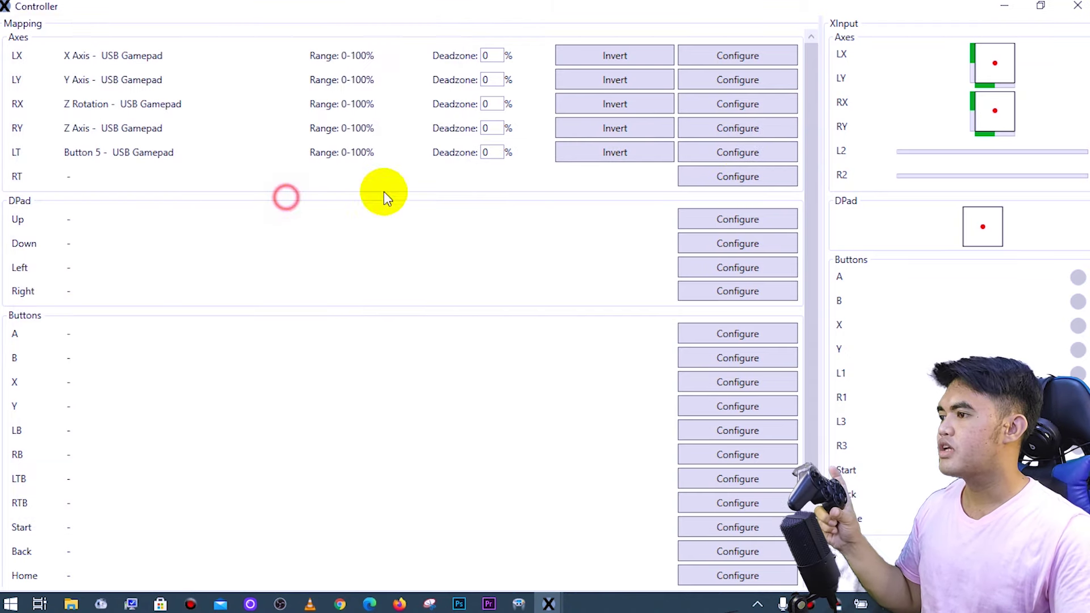
pyautogui.click(730, 173)
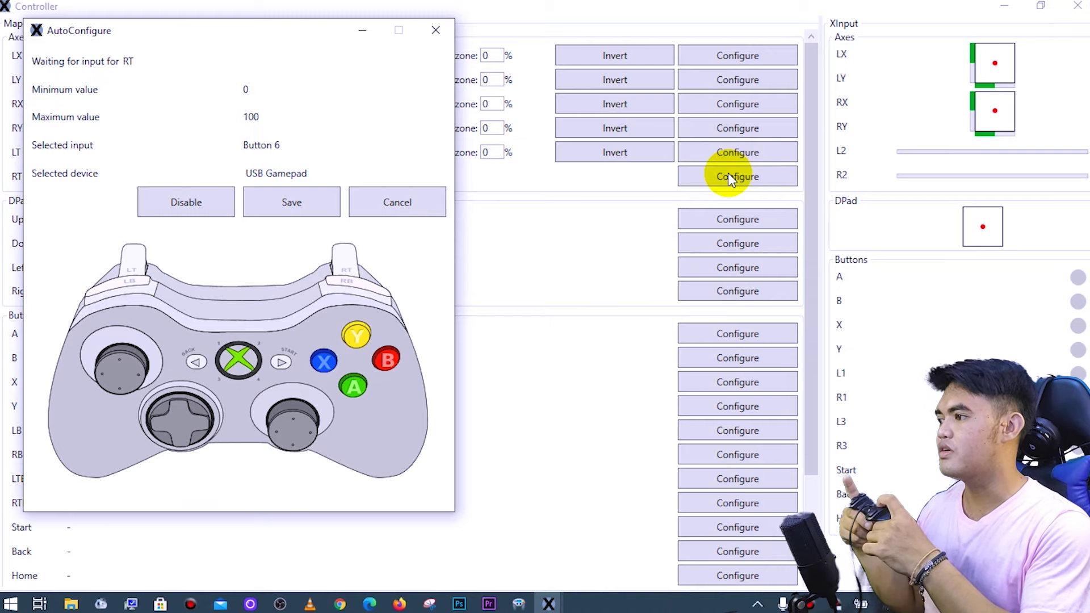
pyautogui.click(291, 195)
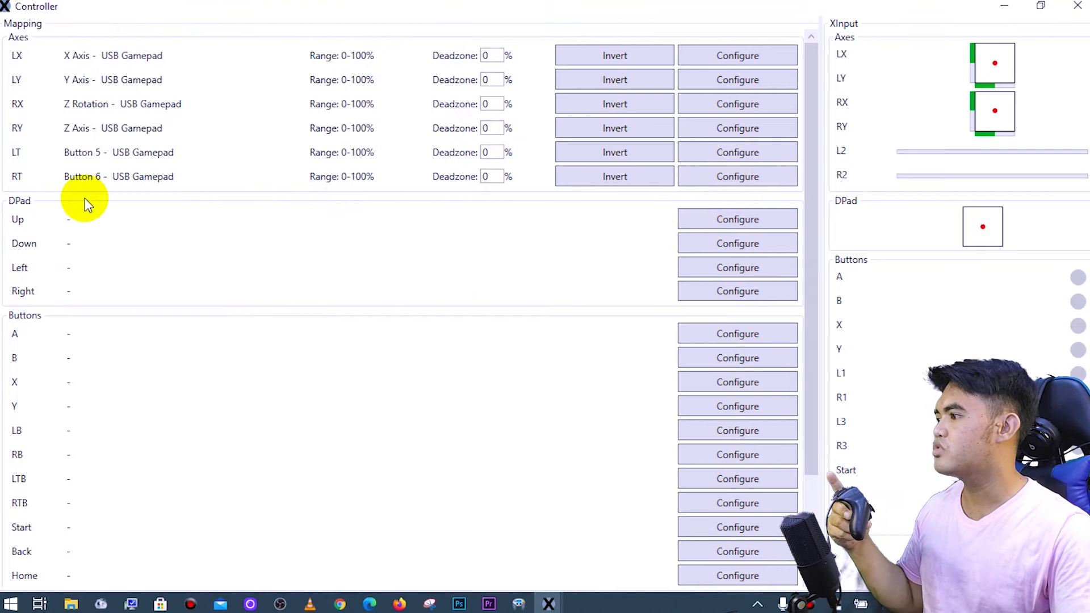
# Map the DPad's Up, Down, Left and Right directions to the matching DPad1 directions of the USB Gamepad.
pyautogui.click(716, 219)
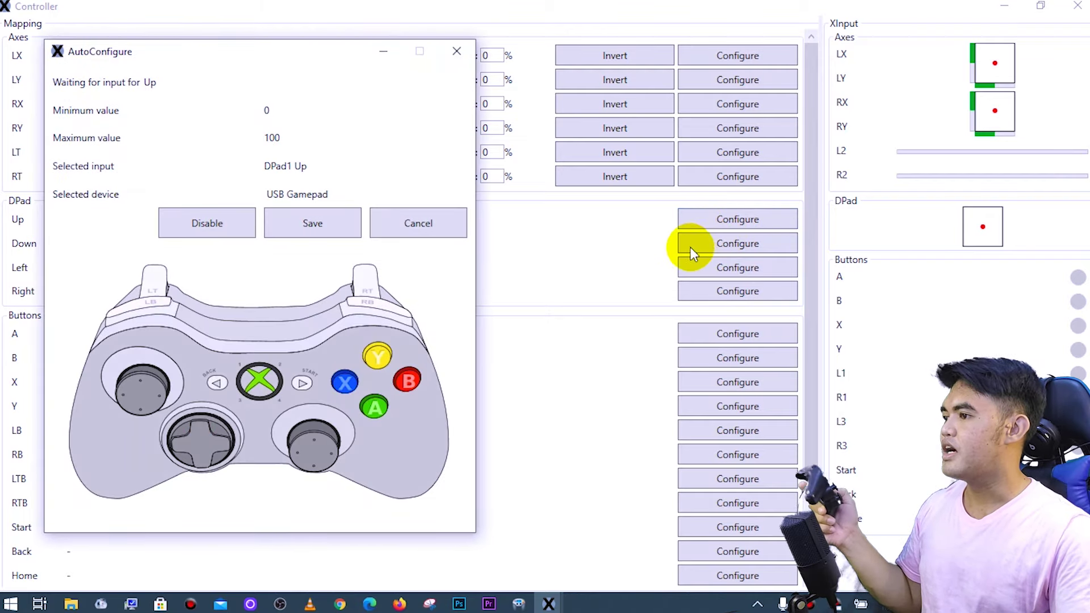
pyautogui.click(318, 219)
pyautogui.click(703, 243)
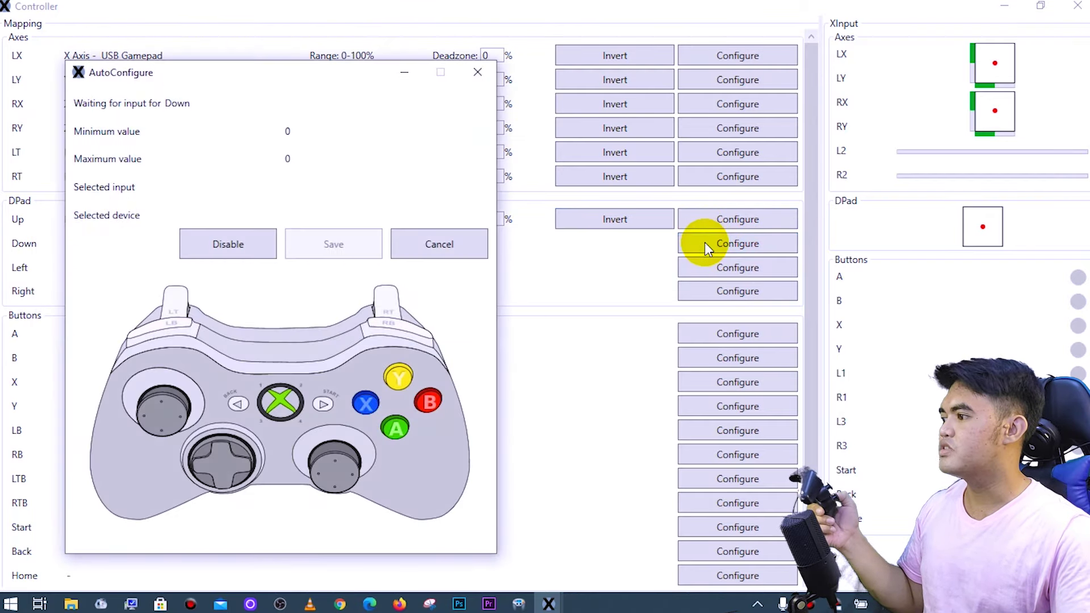
pyautogui.click(296, 253)
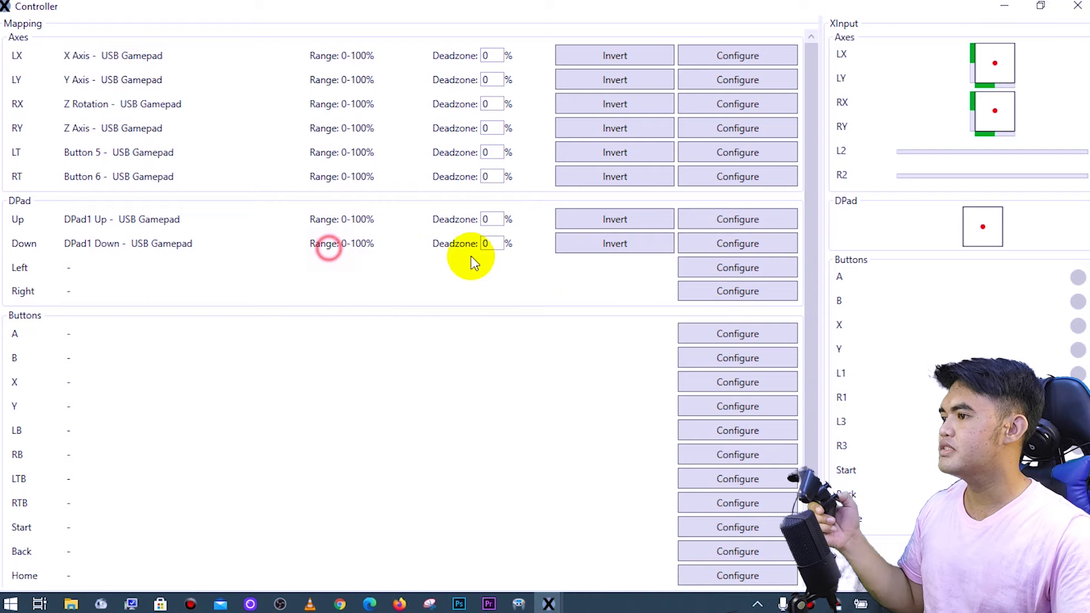
pyautogui.click(709, 268)
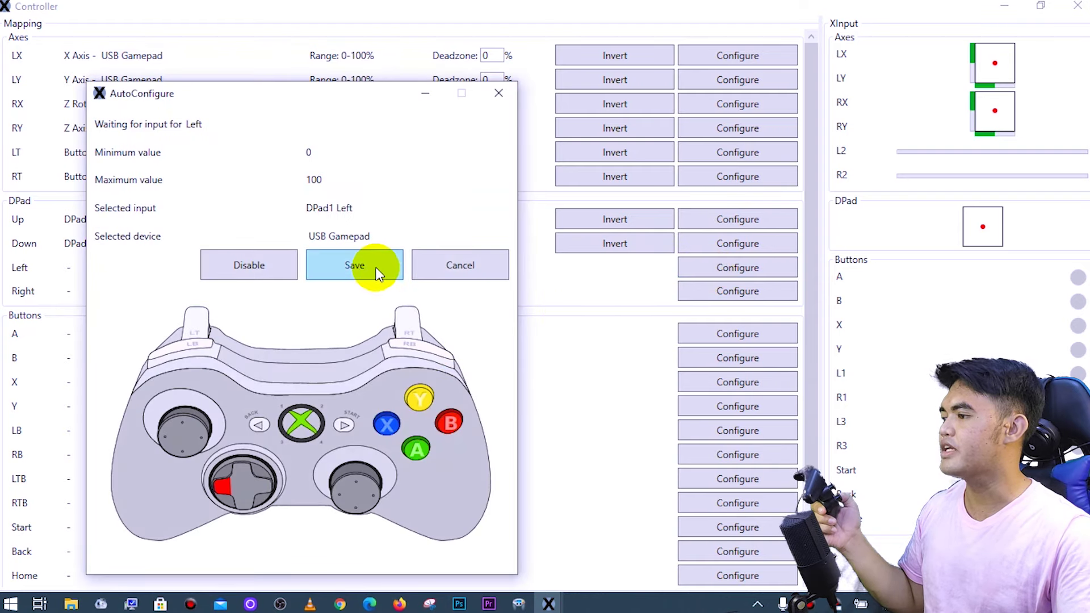
pyautogui.click(377, 272)
pyautogui.click(746, 289)
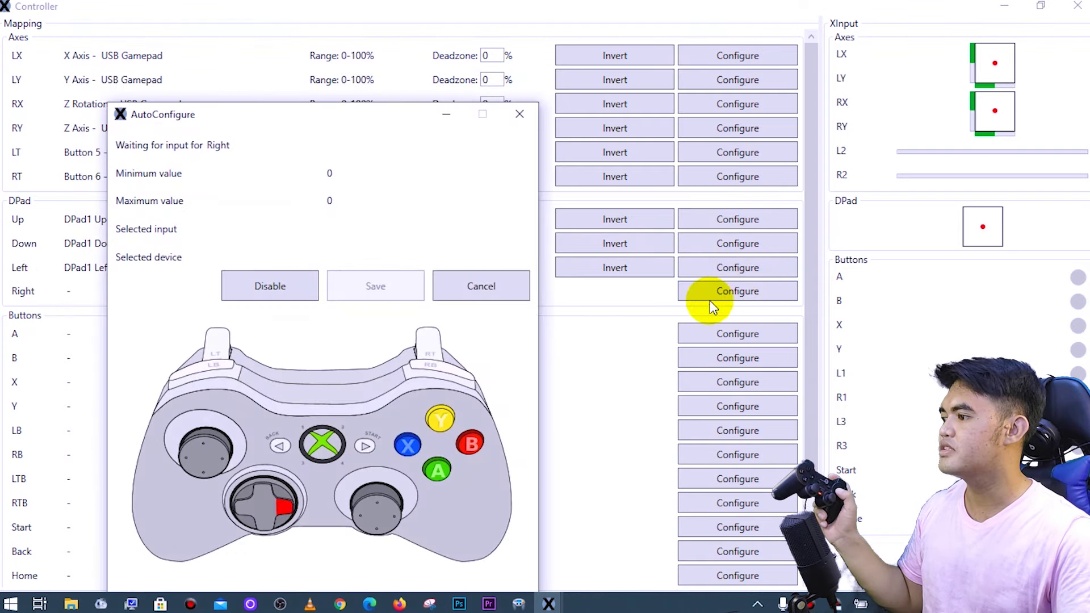
pyautogui.click(377, 280)
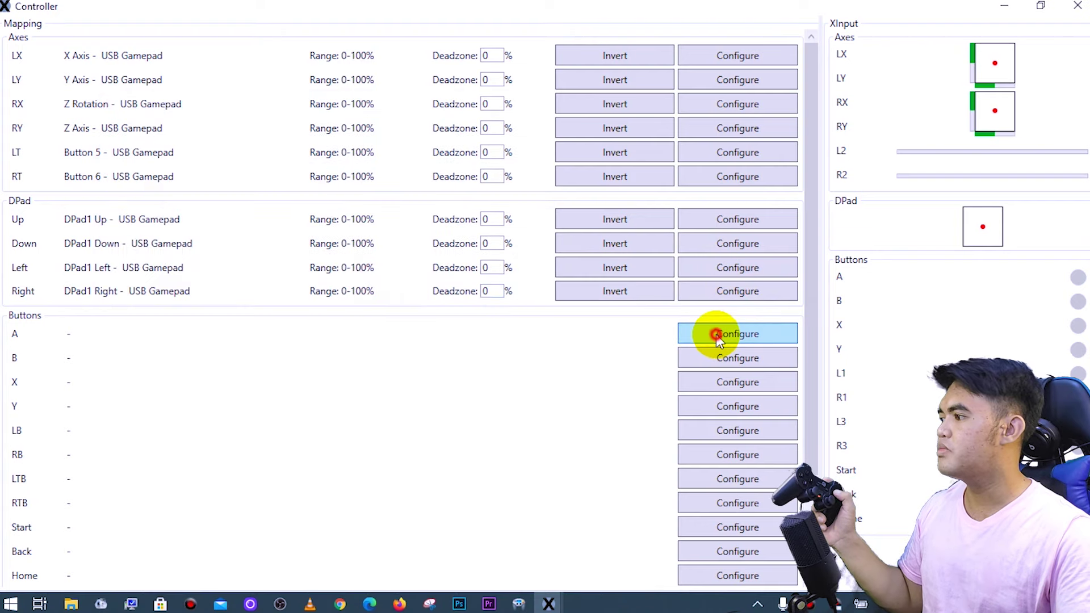
# Map the face buttons to the USB Gamepad: A to Button 3, B to Button 2, X to Button 4, and Y to Button 1.
pyautogui.click(709, 334)
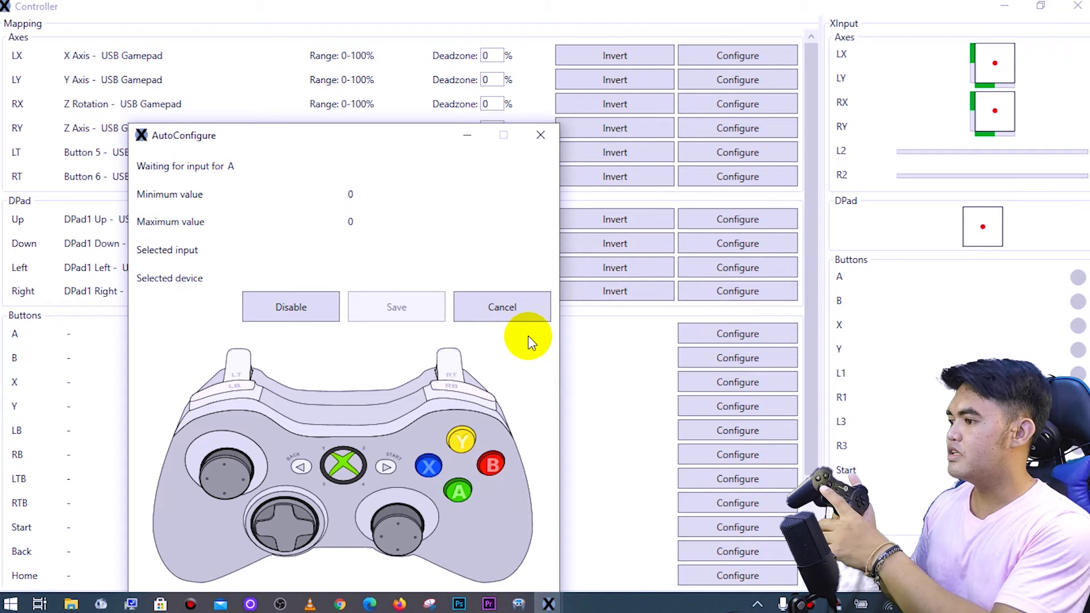
pyautogui.click(389, 304)
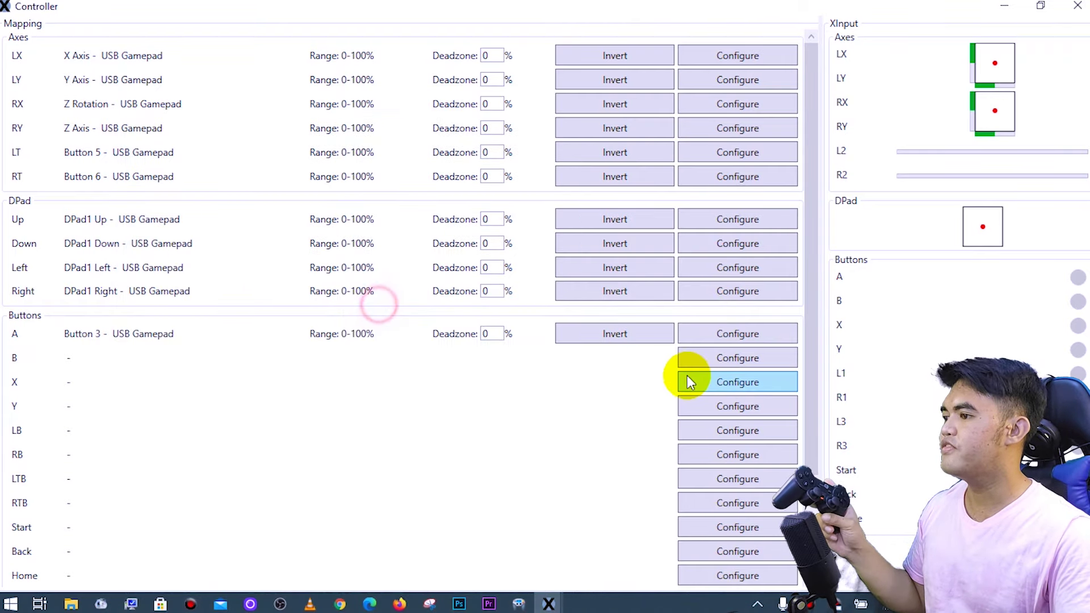
pyautogui.click(697, 363)
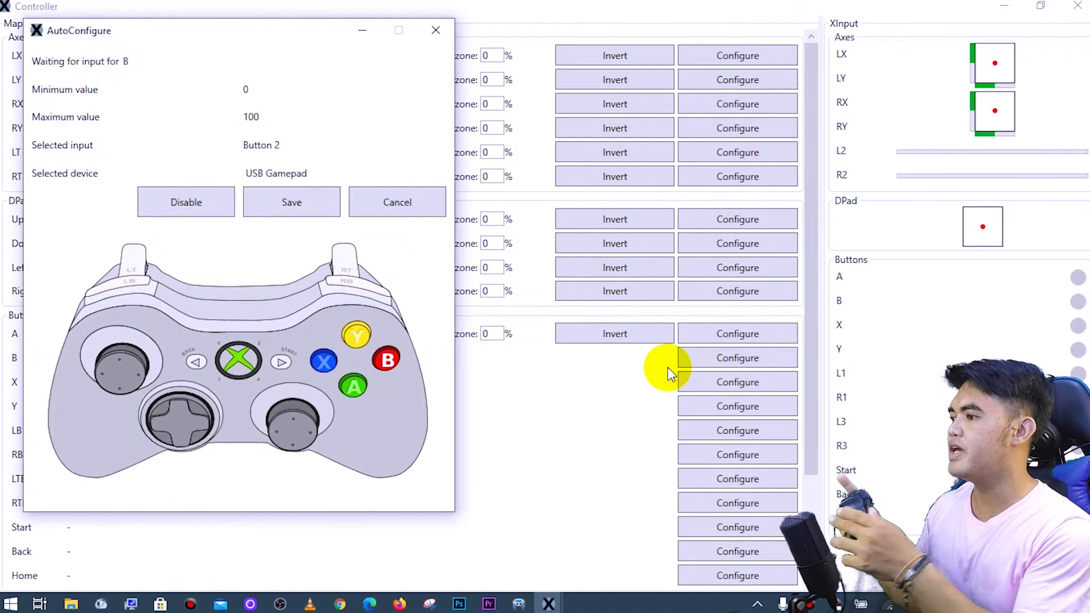
pyautogui.click(300, 206)
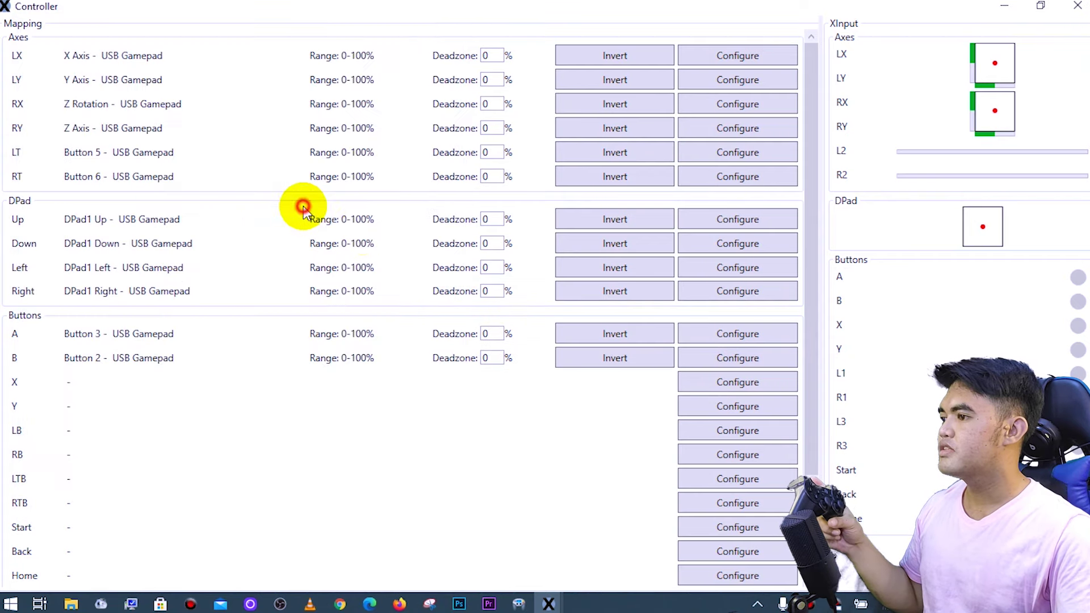
pyautogui.click(747, 383)
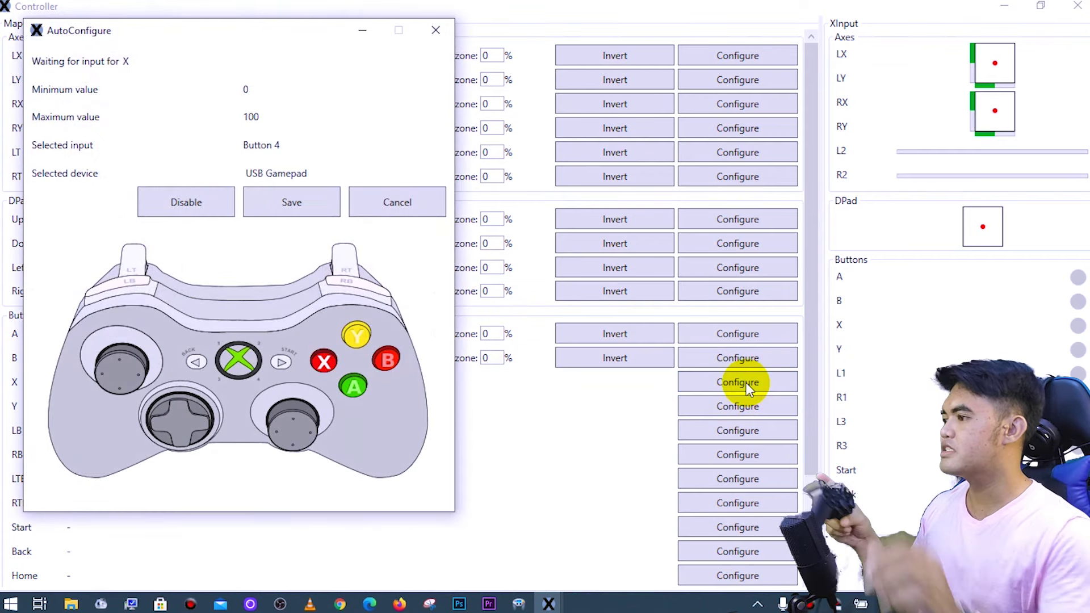
pyautogui.click(284, 210)
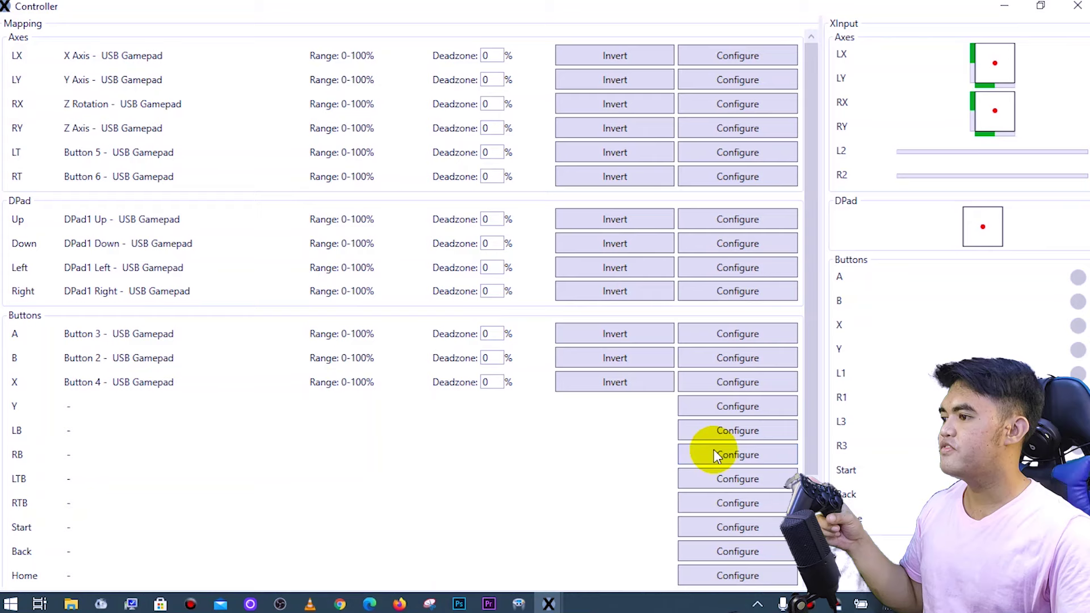
pyautogui.click(735, 413)
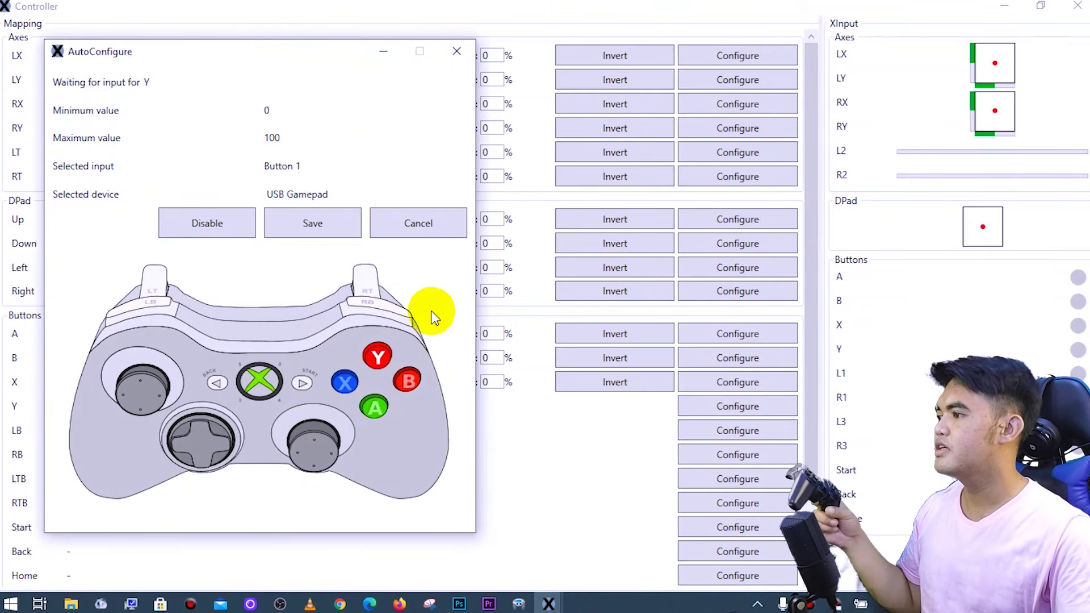
pyautogui.click(319, 228)
# Map the bumpers to the USB Gamepad, with LB on Button 7 and RB on Button 8.
pyautogui.scroll(-2, 635, 386)
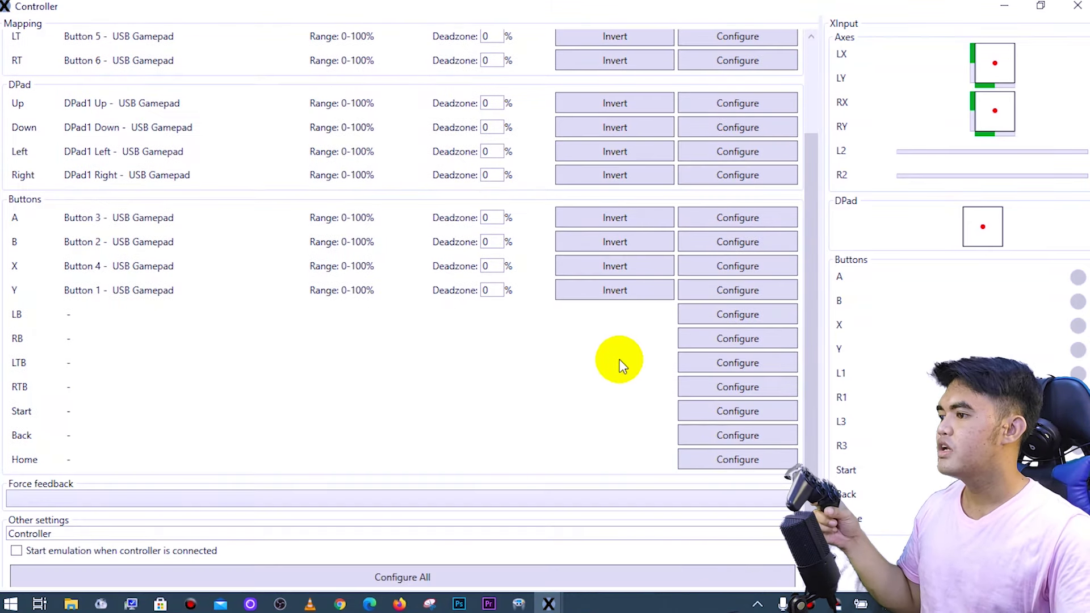
pyautogui.click(706, 313)
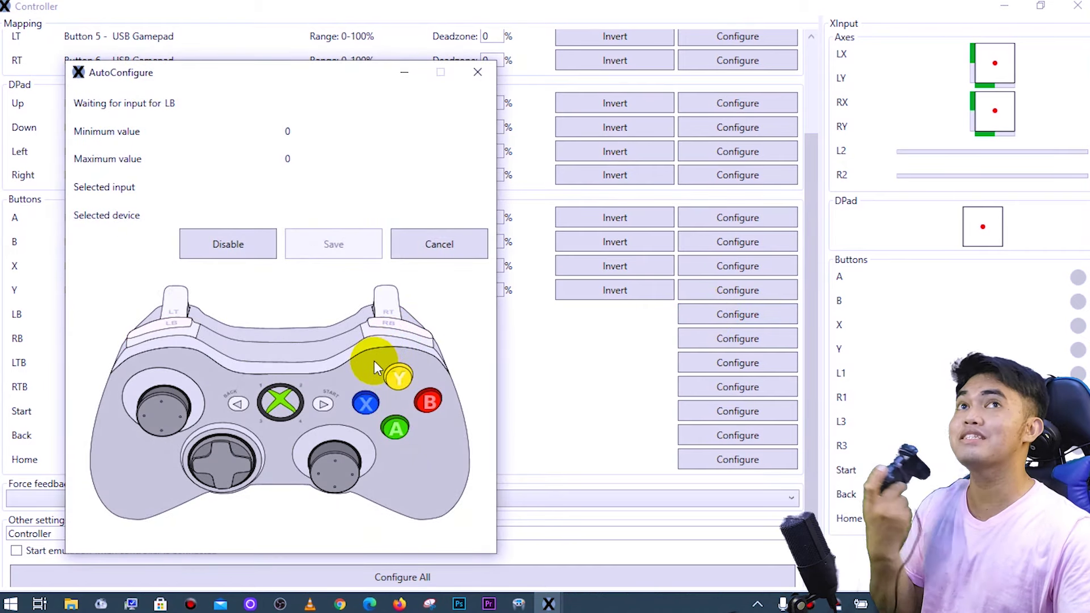
pyautogui.click(321, 249)
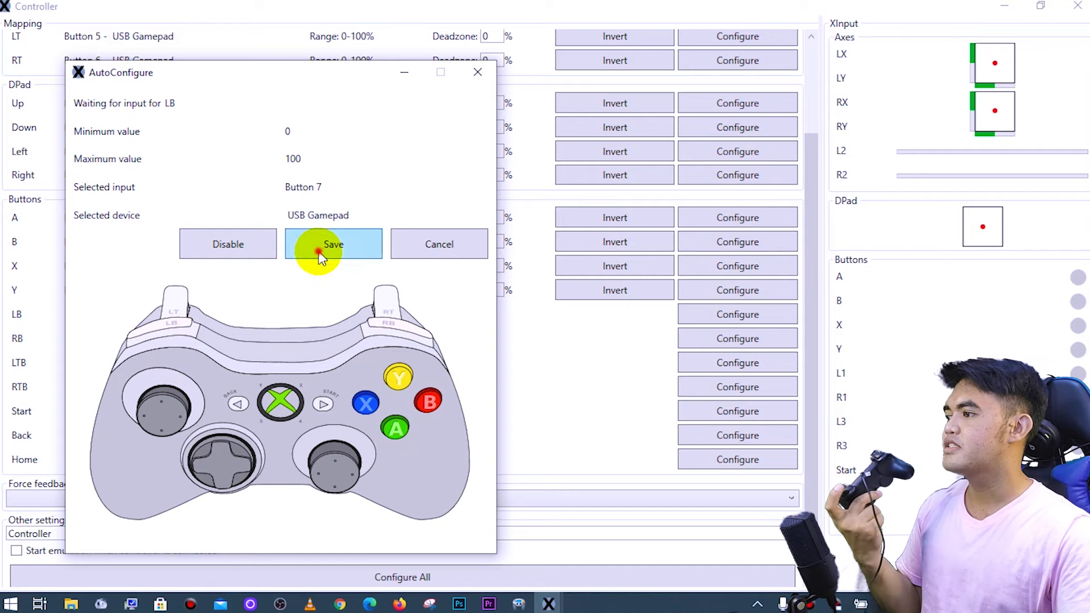
pyautogui.click(770, 340)
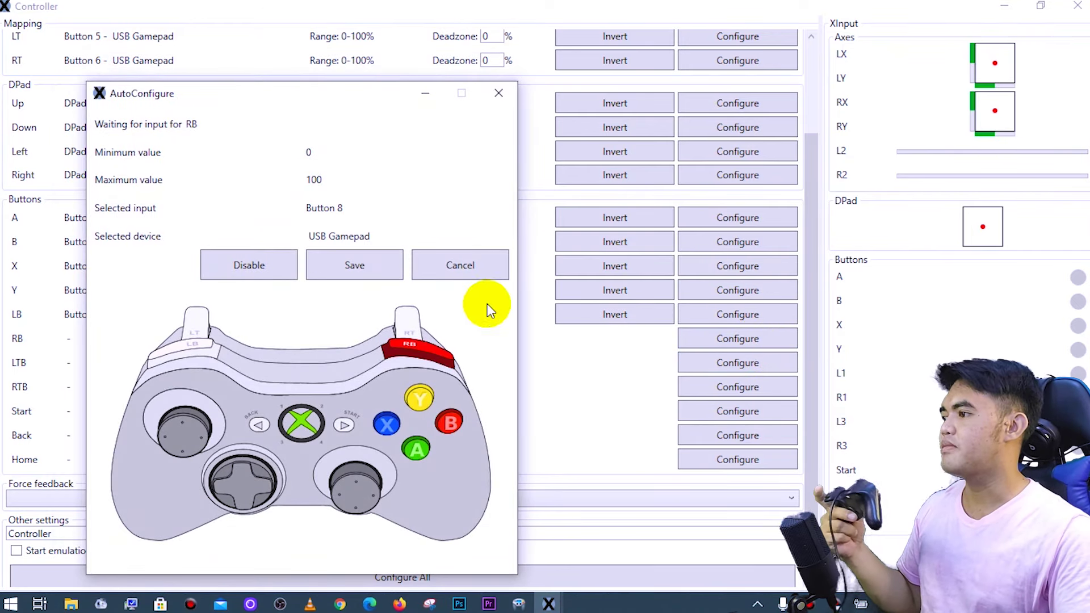
pyautogui.click(343, 264)
# Map the stick buttons to the USB Gamepad, with LTB on Button 11 and RTB on Button 12.
pyautogui.click(761, 360)
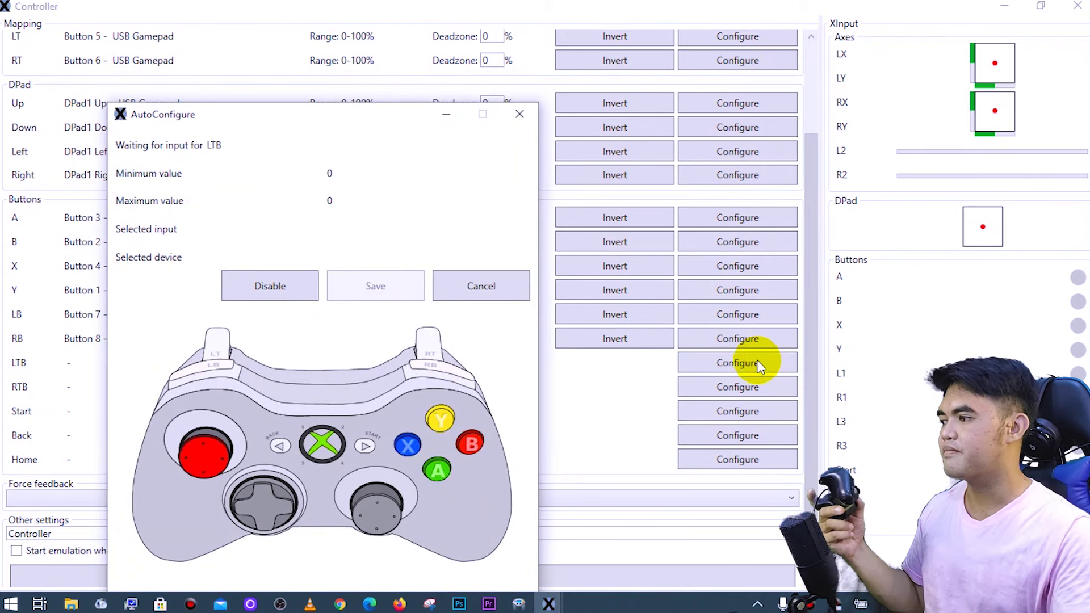
pyautogui.click(358, 284)
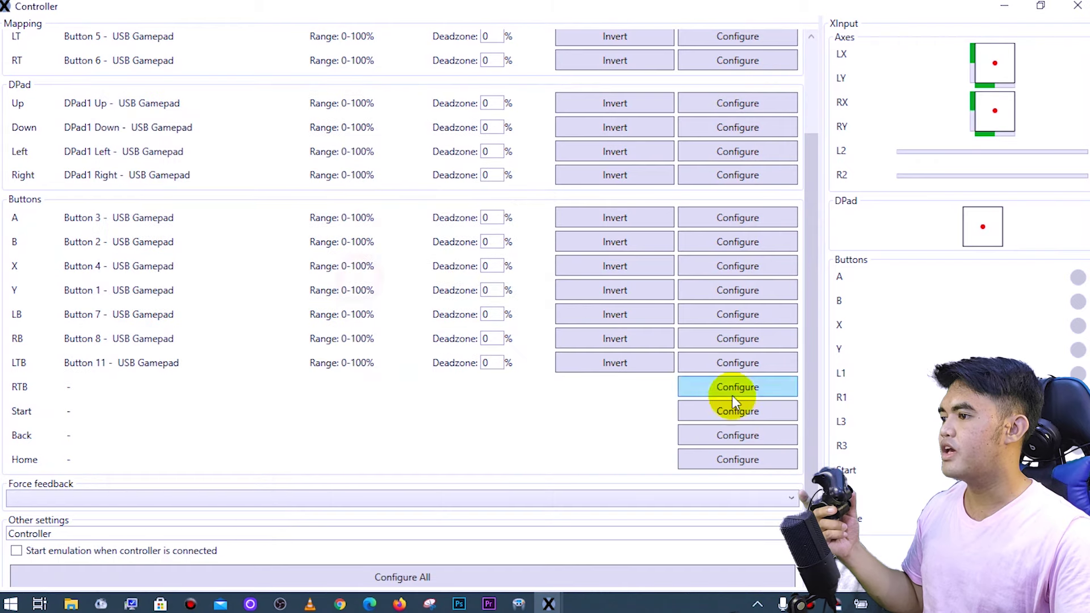
pyautogui.click(728, 392)
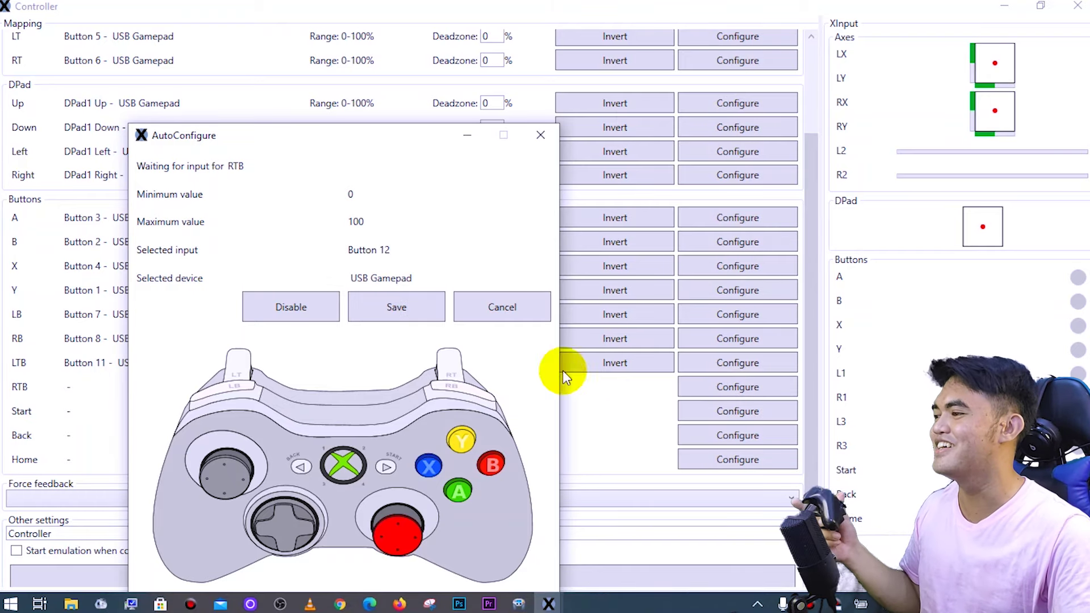
pyautogui.click(384, 311)
# Map Start to Button 10 and Back to Button 9 of the USB Gamepad.
pyautogui.click(713, 412)
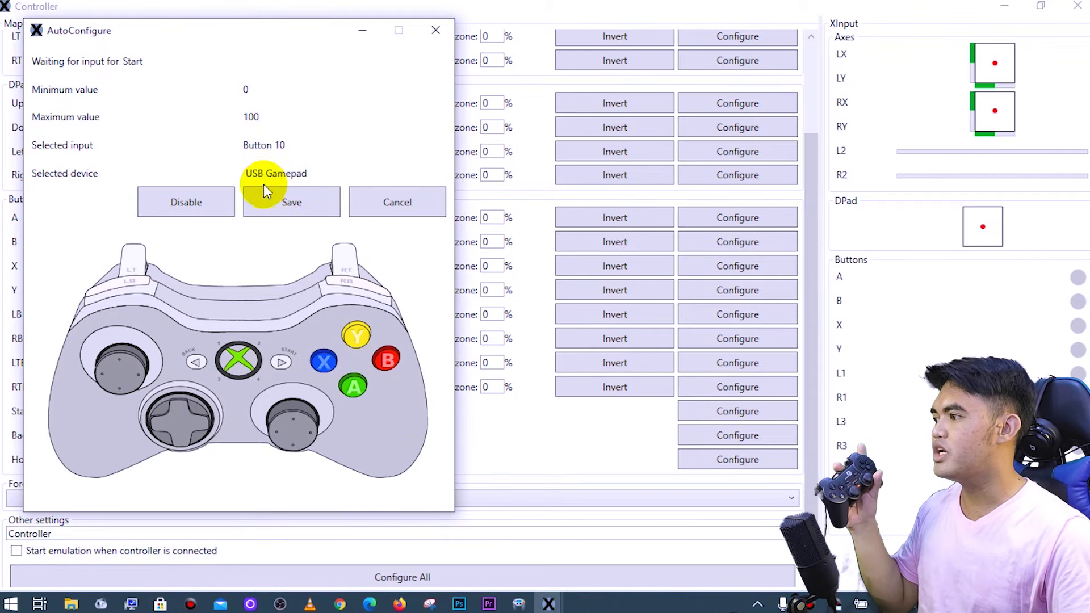
pyautogui.click(284, 201)
pyautogui.click(768, 440)
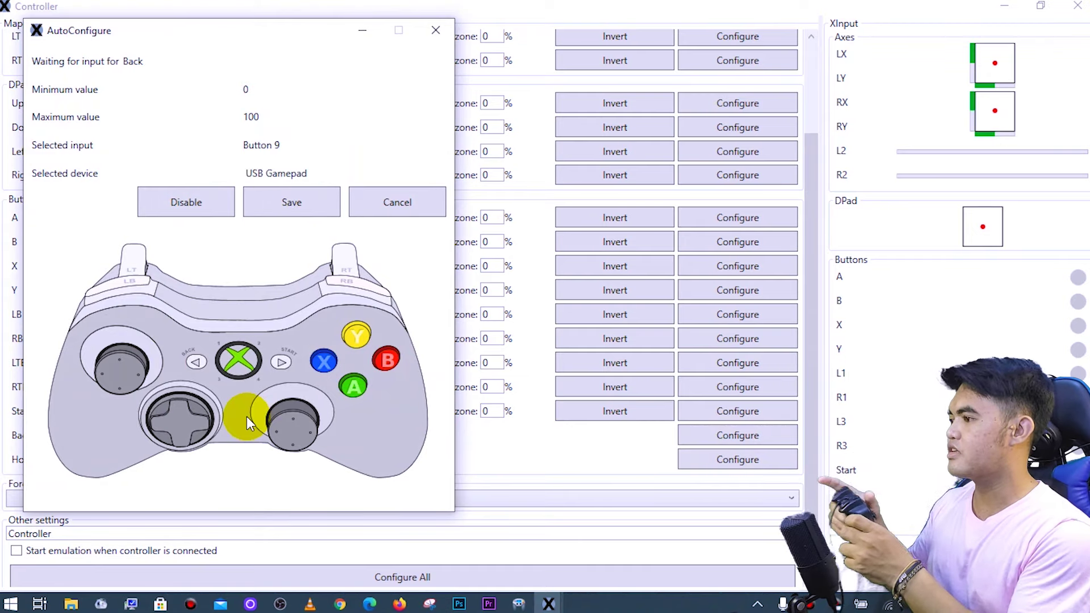
pyautogui.click(287, 201)
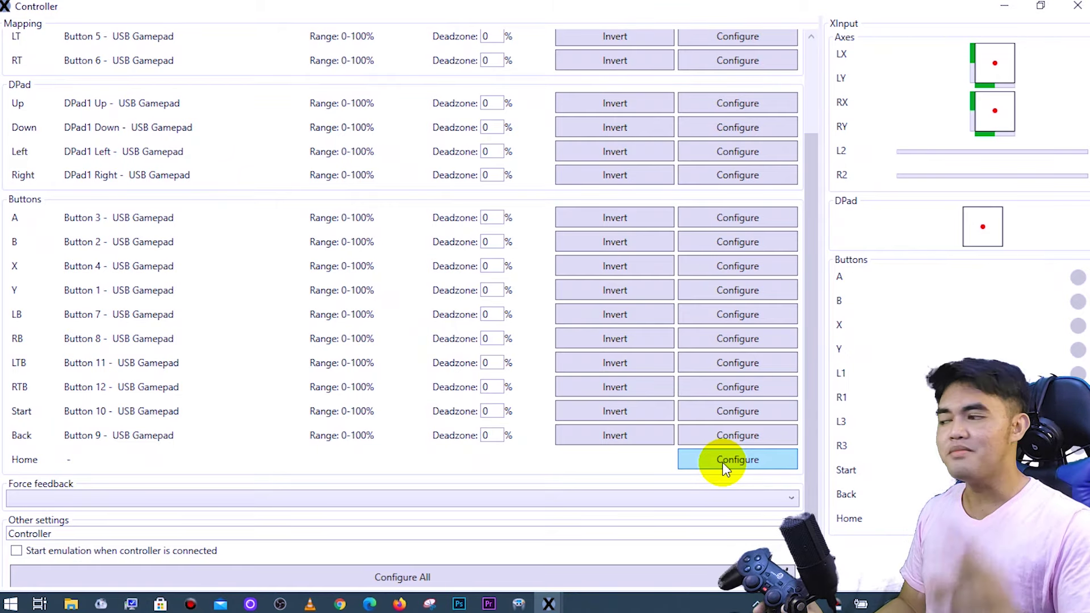
# Set force feedback to USB Gamepad, enable starting emulation when the controller is connected, and close the controller's mapping window.
pyautogui.click(569, 501)
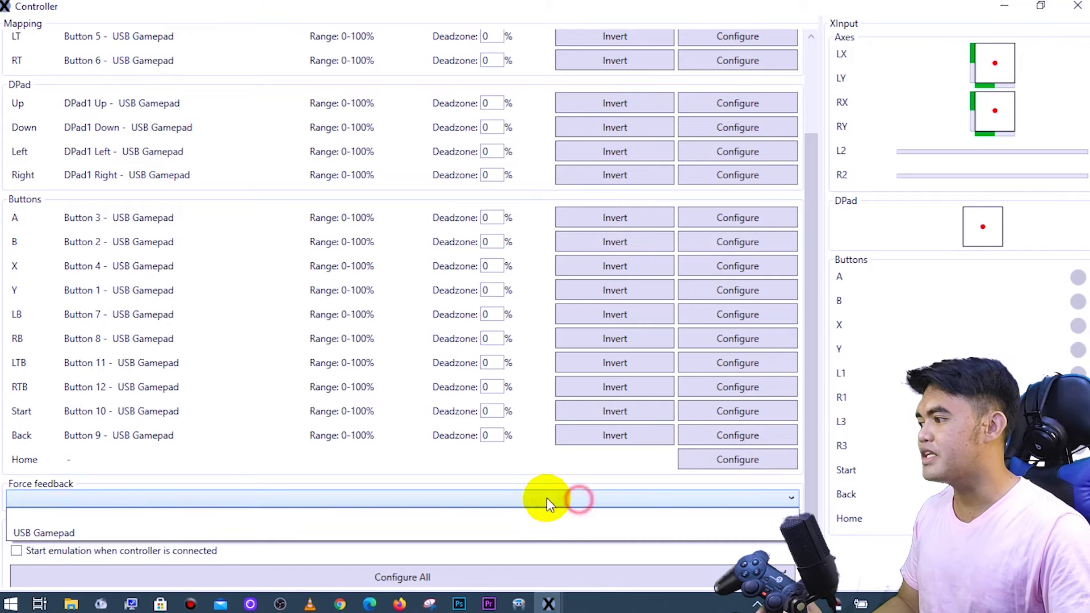
pyautogui.click(68, 529)
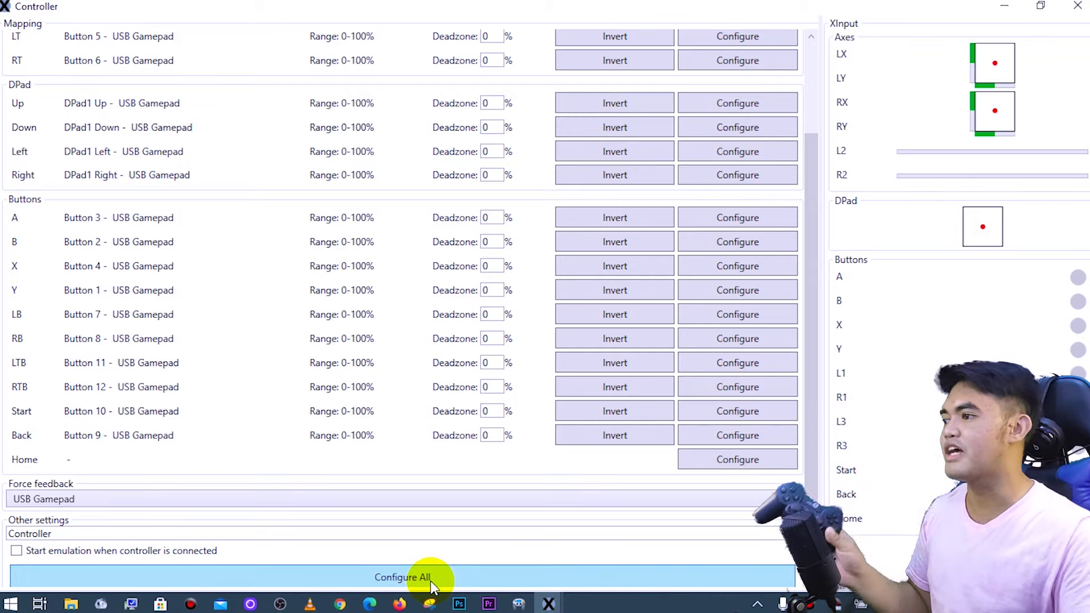
pyautogui.scroll(3, 426, 484)
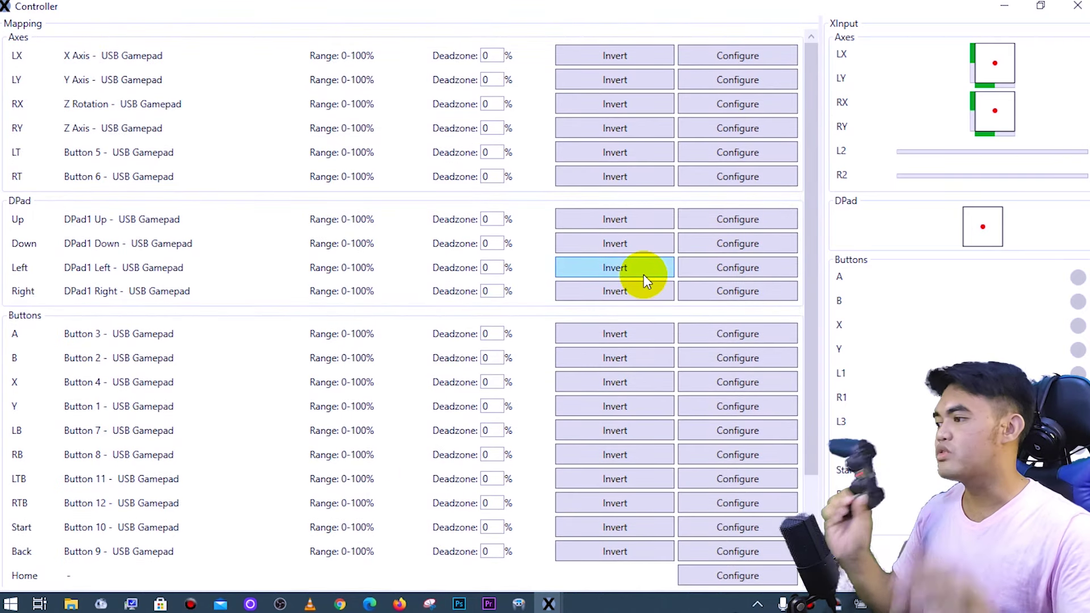
pyautogui.scroll(-3, 643, 274)
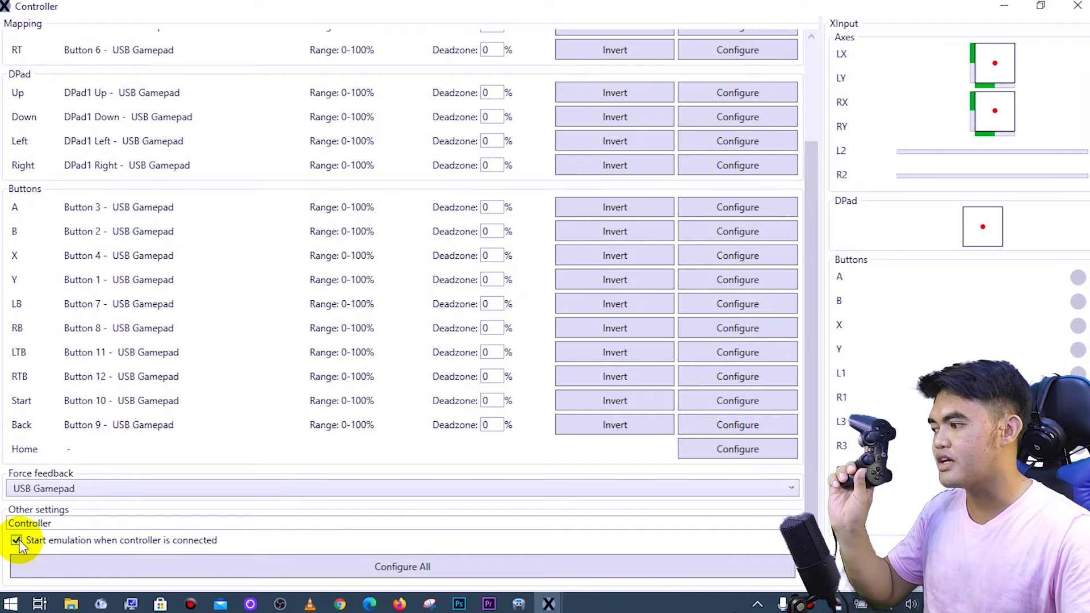
pyautogui.scroll(3, 762, 193)
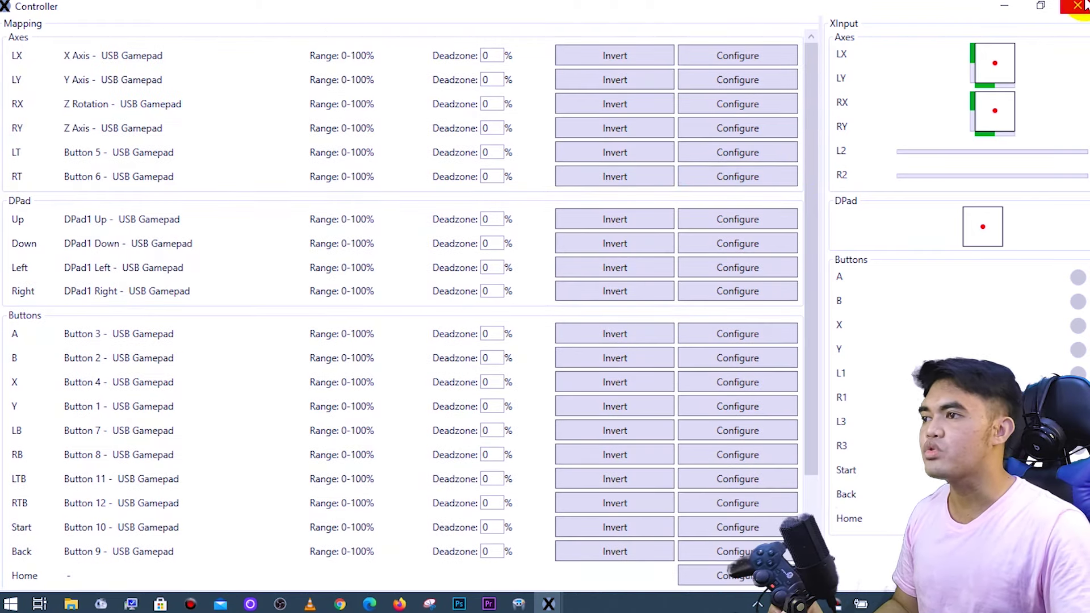
pyautogui.click(1076, 6)
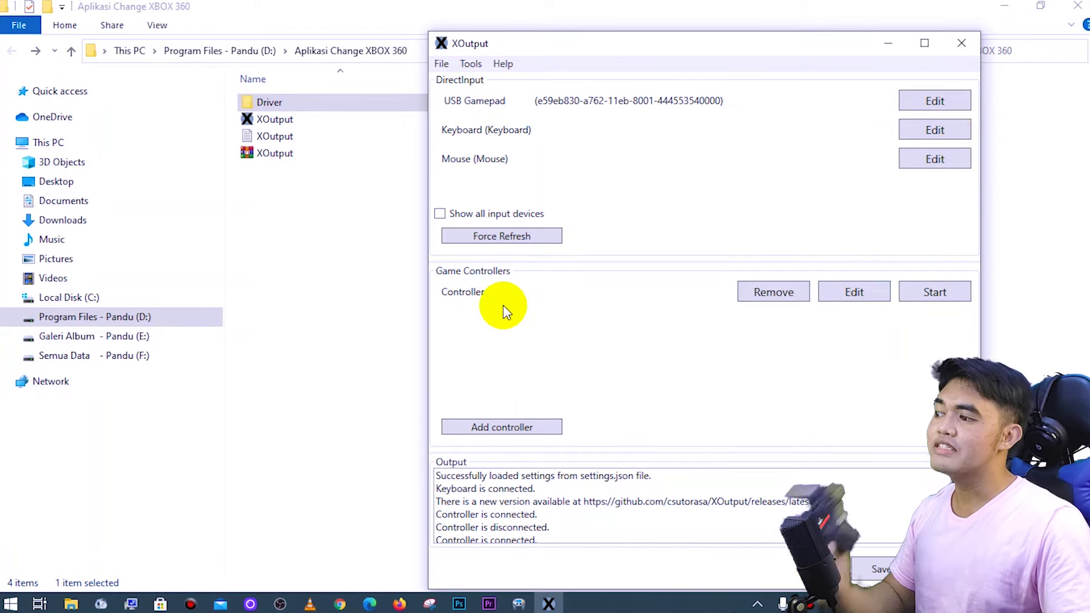
# Start emulating the controller and check the test page of Controller (Xbox360 For Windows) in the Windows Game Controllers properties.
pyautogui.click(930, 294)
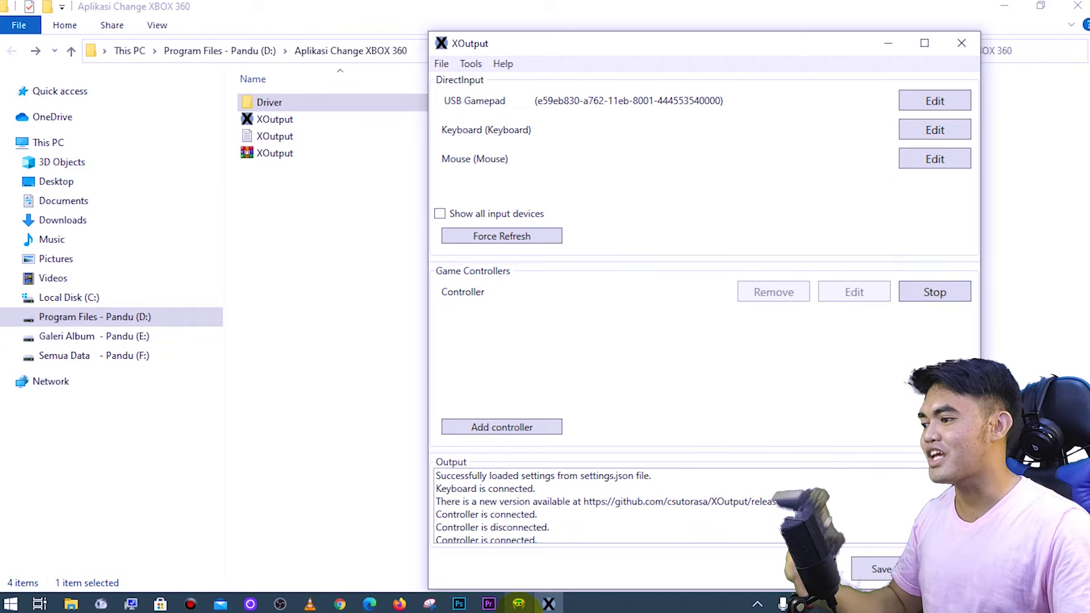
pyautogui.click(519, 604)
pyautogui.click(811, 218)
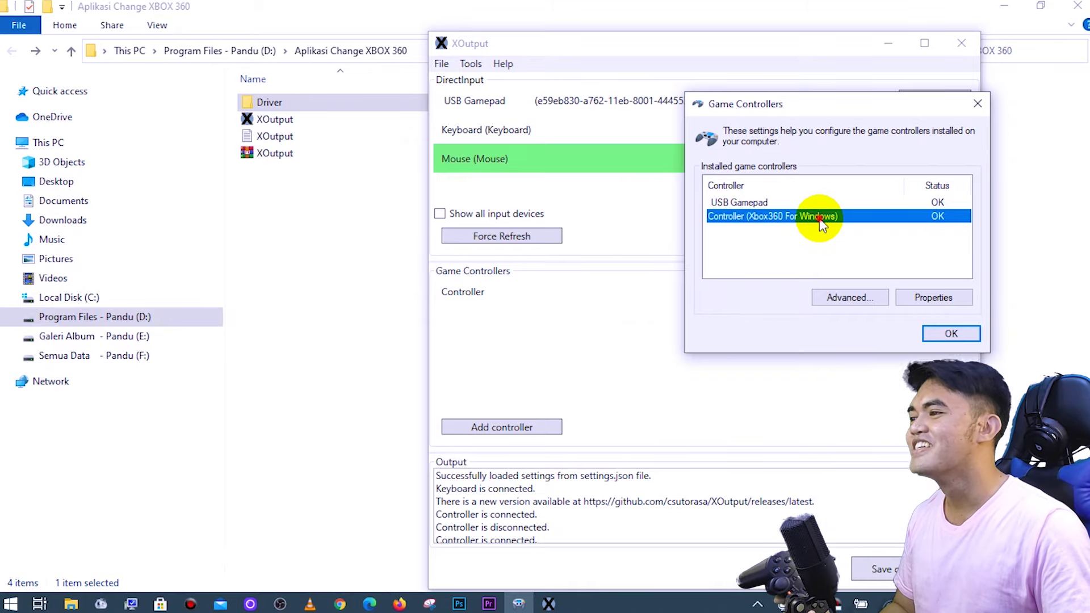
pyautogui.doubleClick(818, 218)
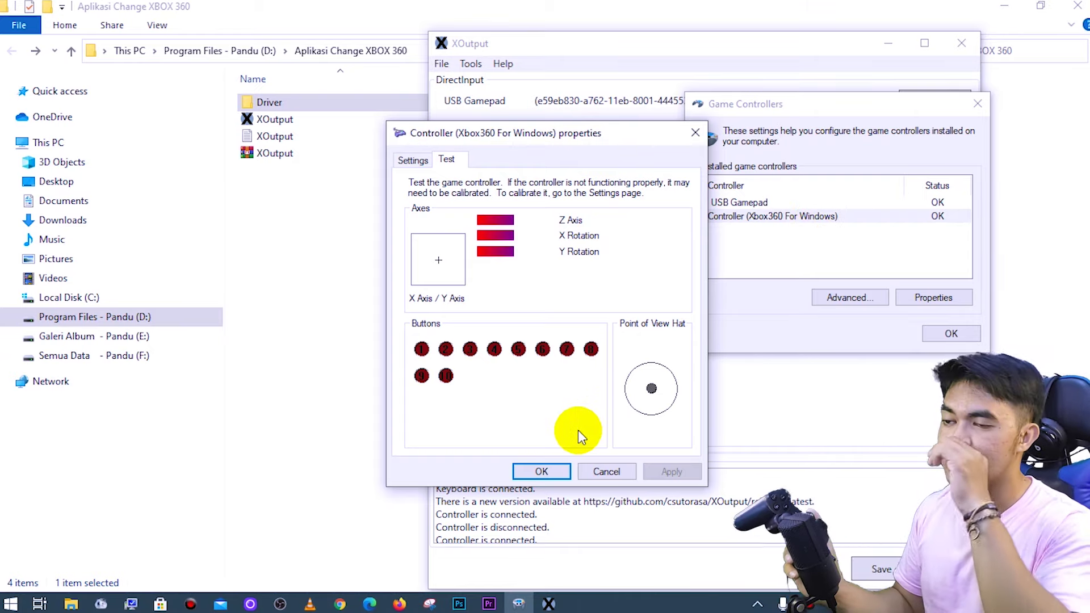
pyautogui.click(568, 467)
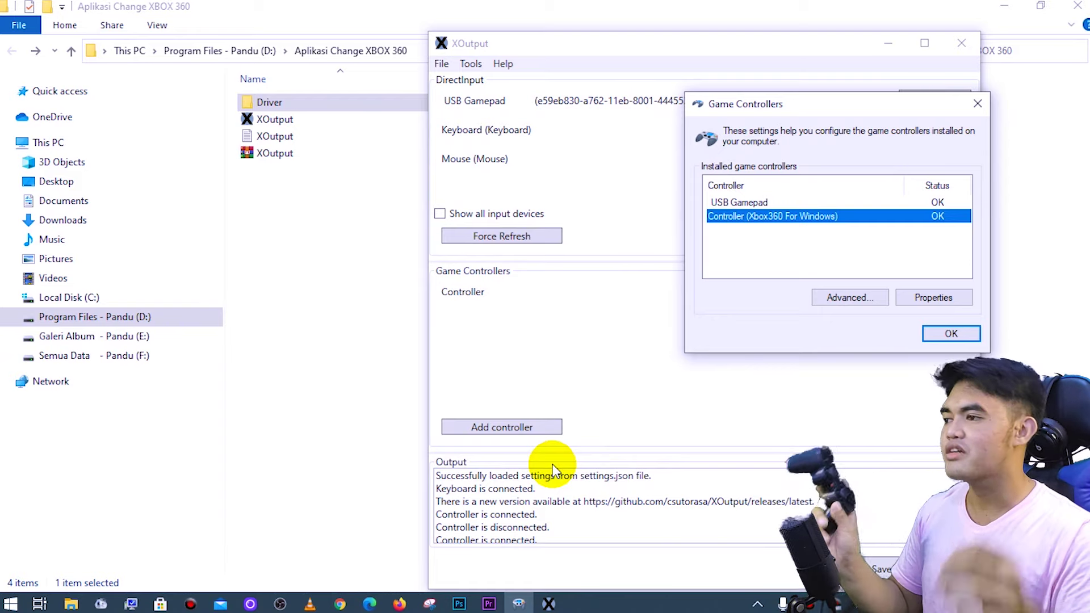
pyautogui.click(949, 333)
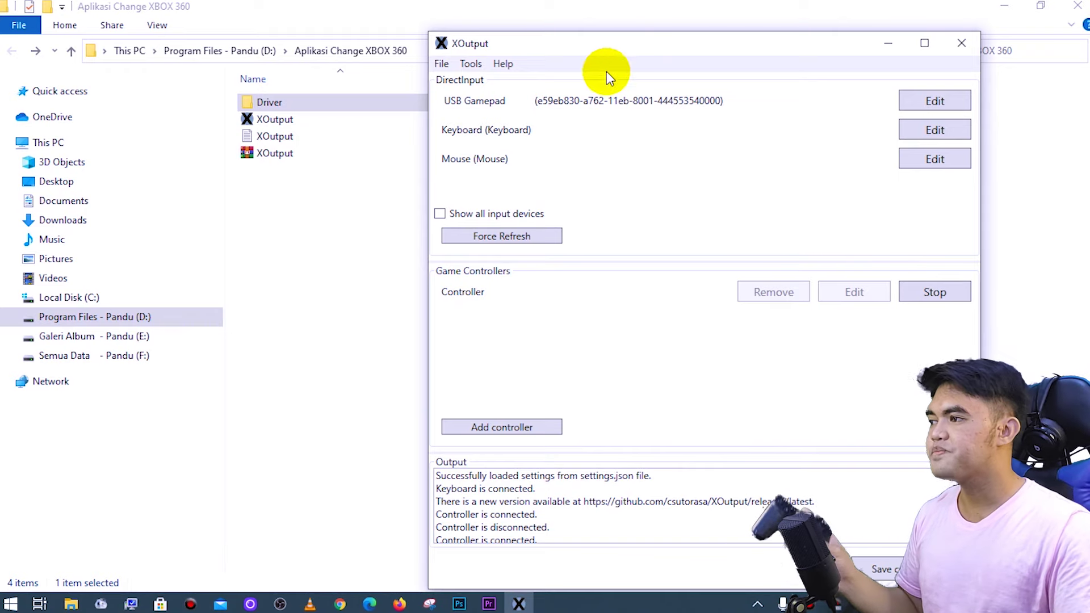
# Save the XOutput configuration to the application's folder.
pyautogui.moveTo(626, 47); pyautogui.dragTo(639, 31)
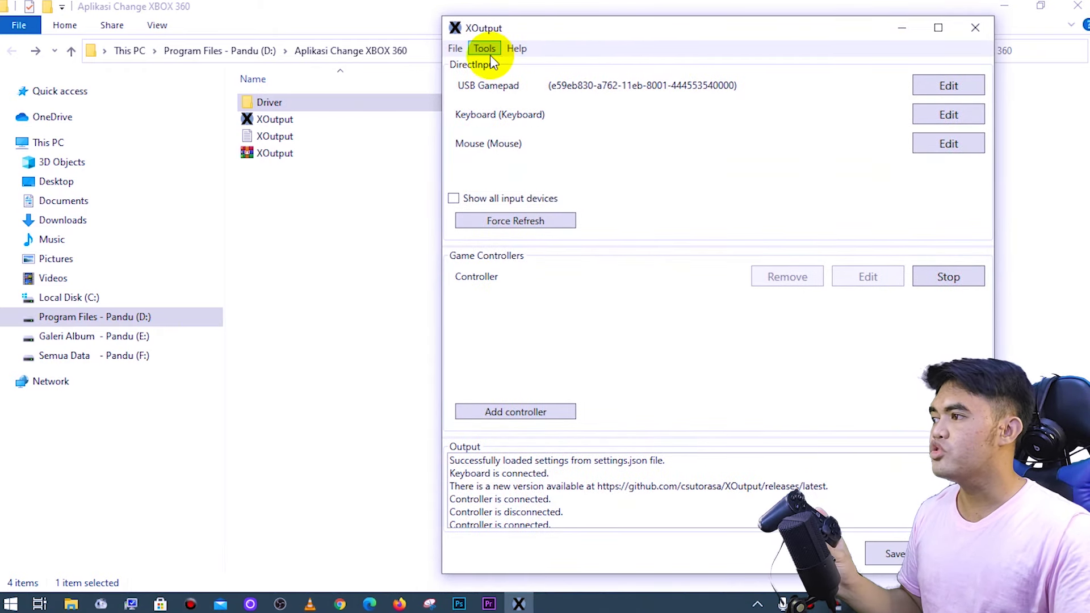
pyautogui.click(458, 49)
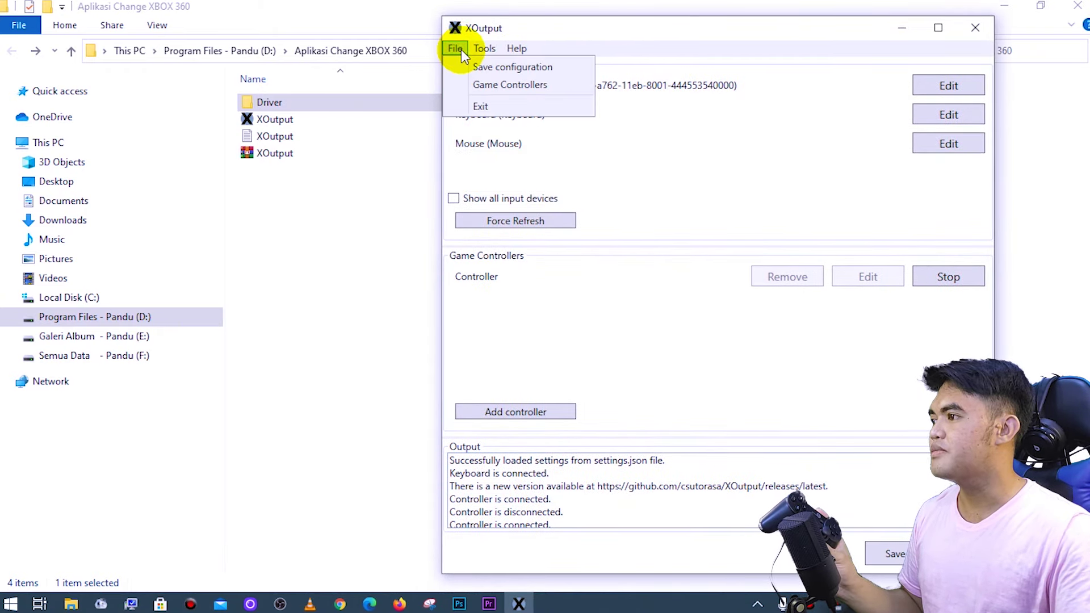
pyautogui.click(475, 69)
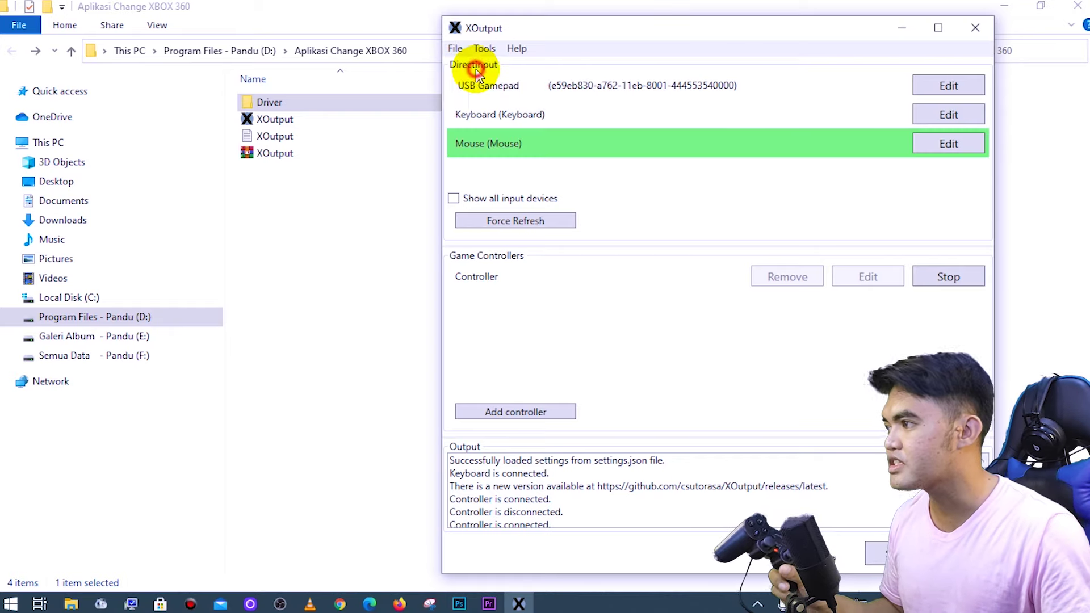
pyautogui.click(456, 49)
pyautogui.click(474, 69)
pyautogui.click(455, 49)
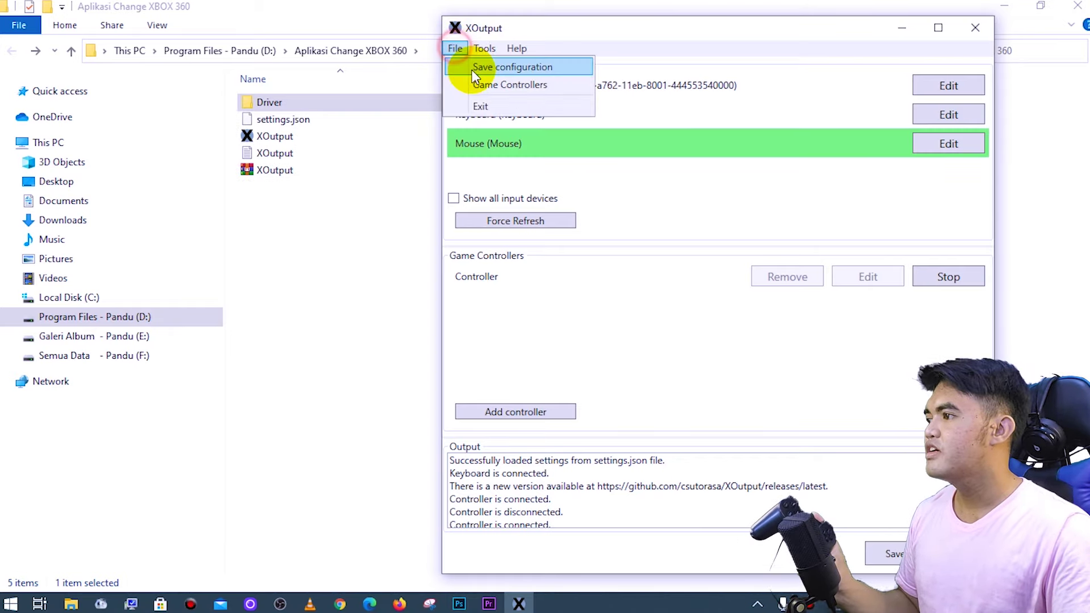
pyautogui.click(474, 69)
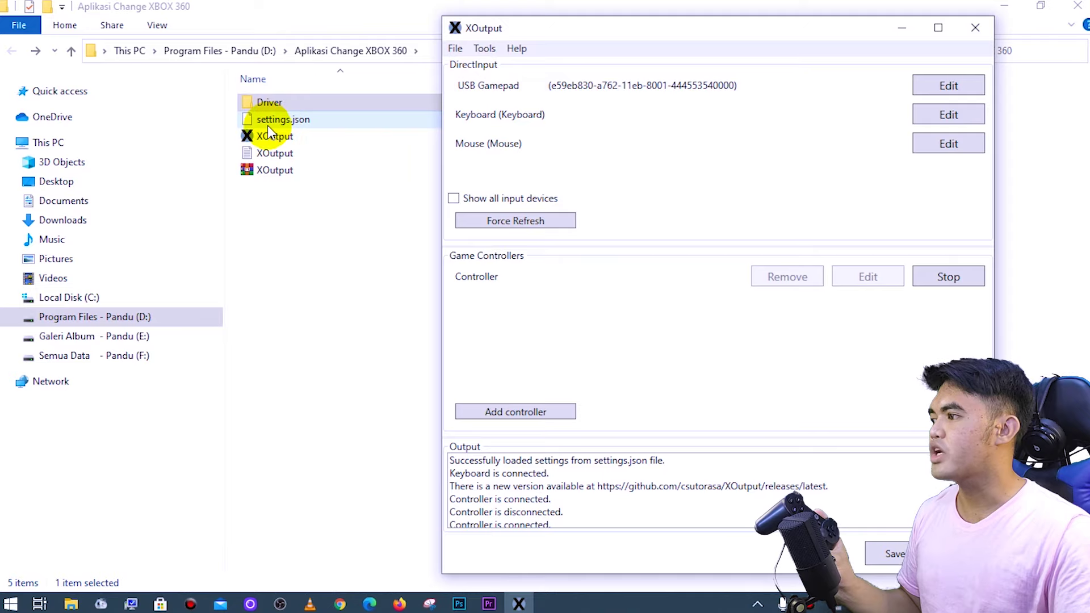
# Close XOutput and relaunch it from the Aplikasi Change XBOX 360 folder, moving its window clear of the file list.
pyautogui.click(974, 27)
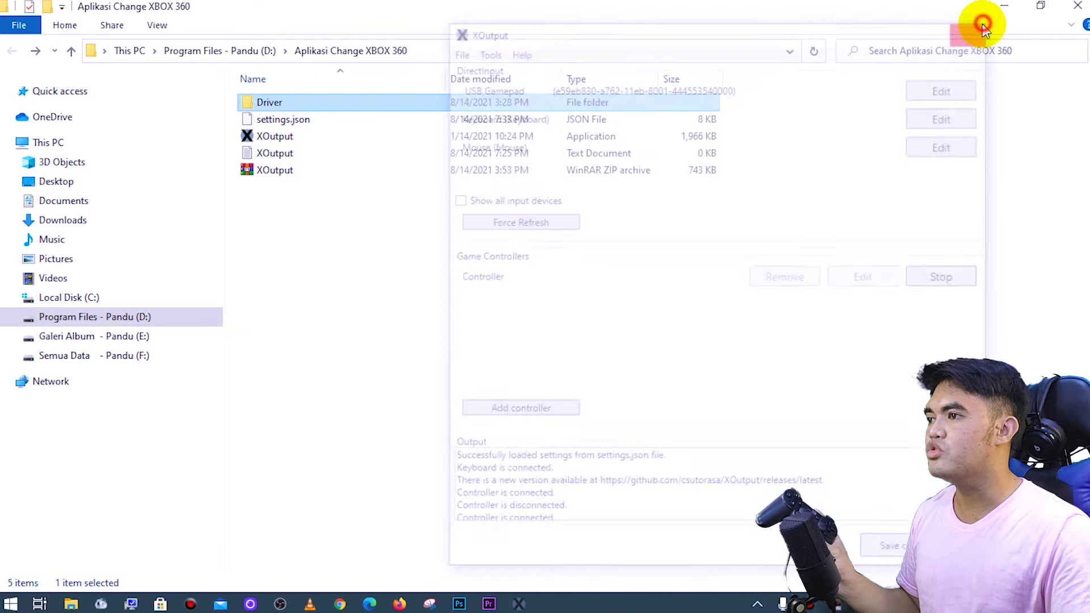
pyautogui.click(396, 138)
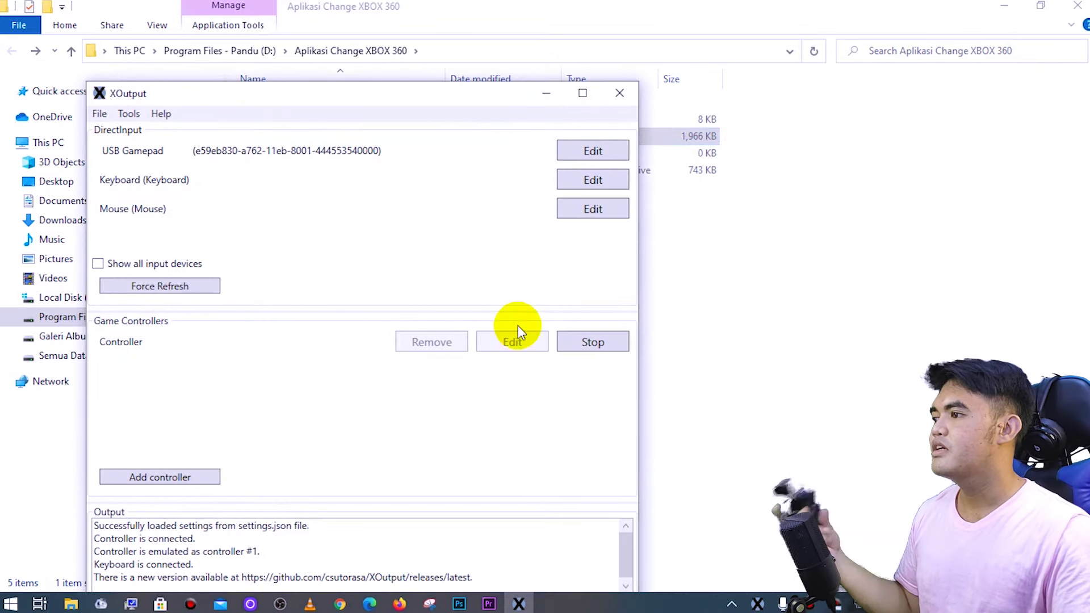
pyautogui.moveTo(470, 89); pyautogui.dragTo(806, 66)
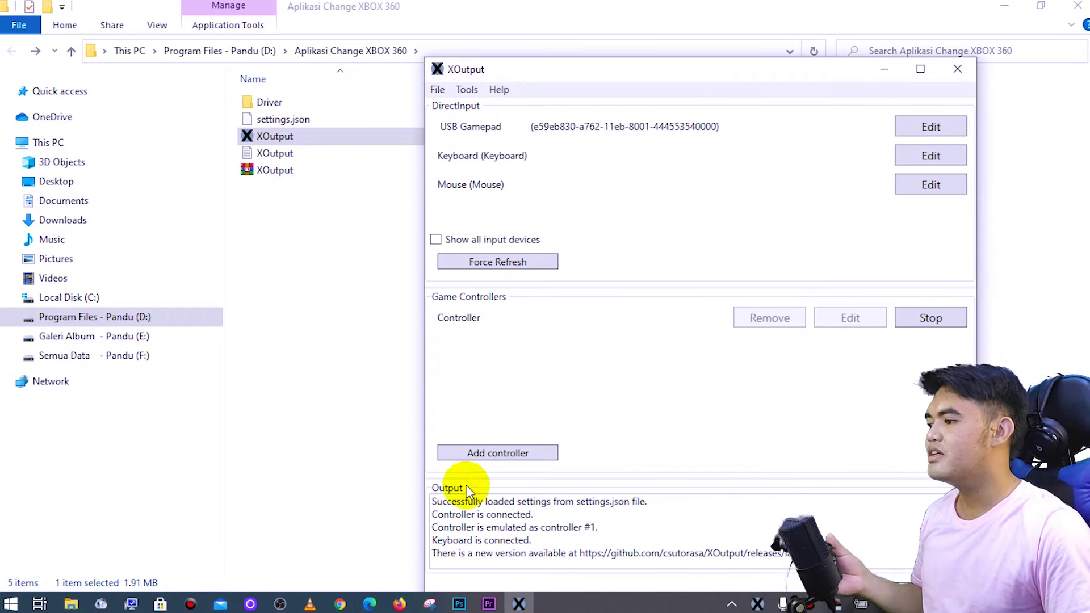
# Search Windows for "joy", open Set up USB game controllers, and check the list for Controller (Xbox360 For Windows).
pyautogui.press('super')
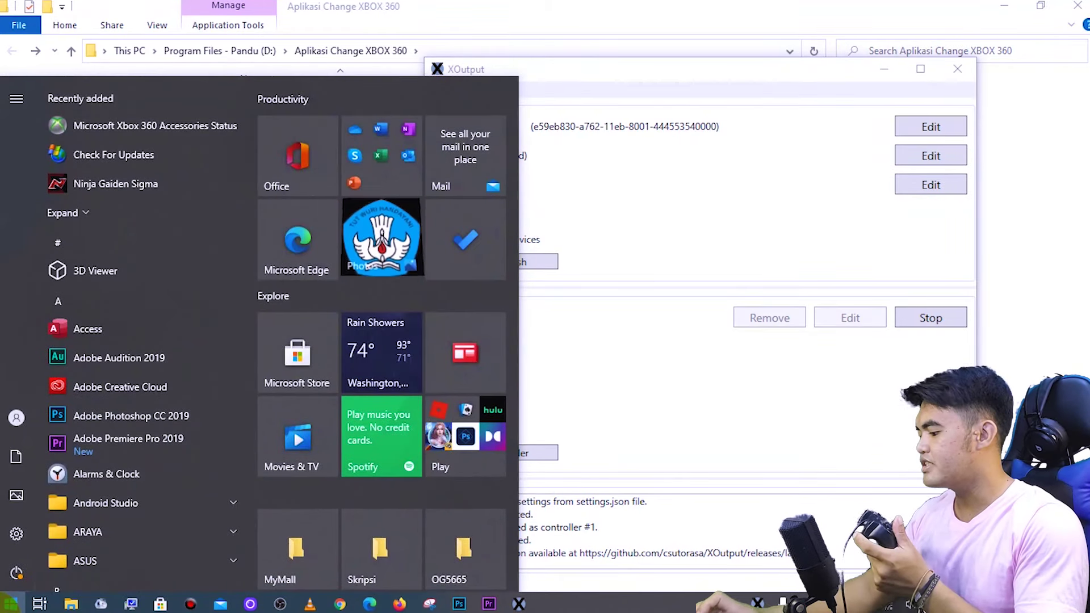
pyautogui.write('joy')
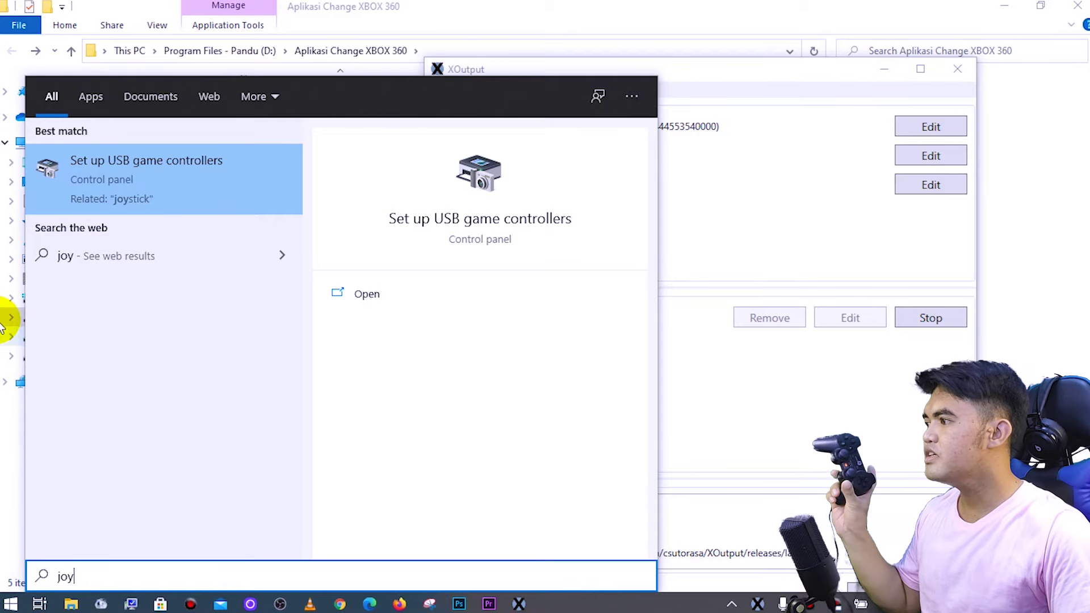
pyautogui.click(91, 173)
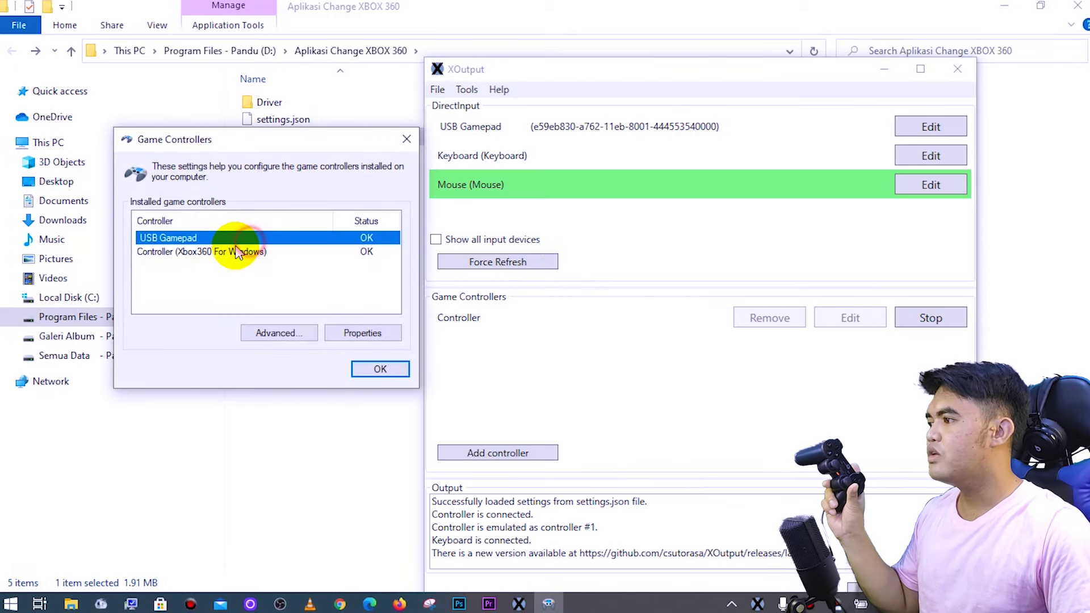
pyautogui.click(229, 251)
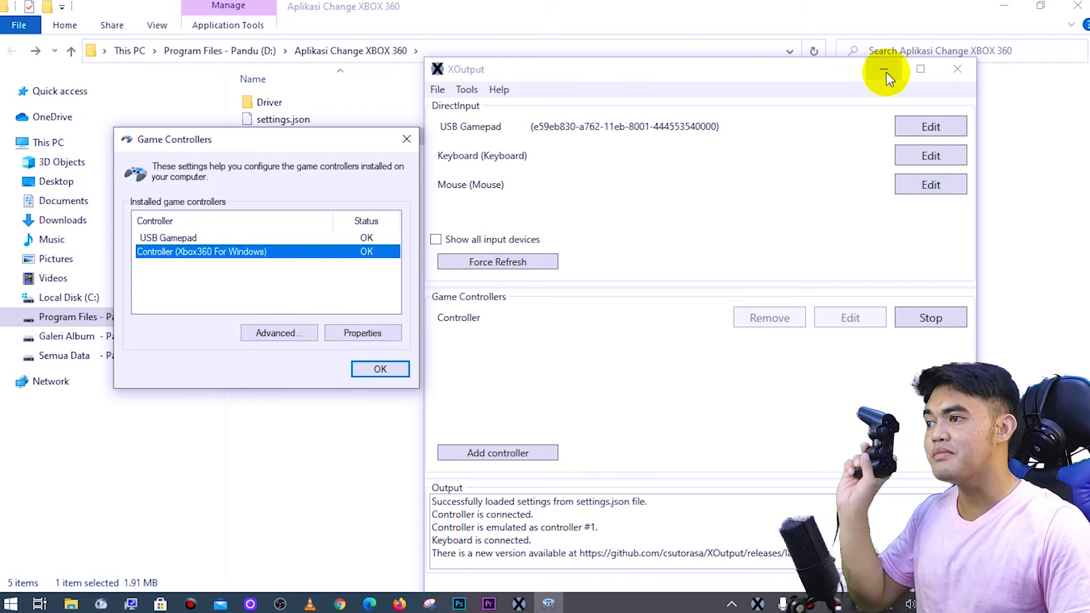
# Close the Game Controllers dialog and minimise XOutput and the folder window to reveal the desktop.
pyautogui.click(785, 78)
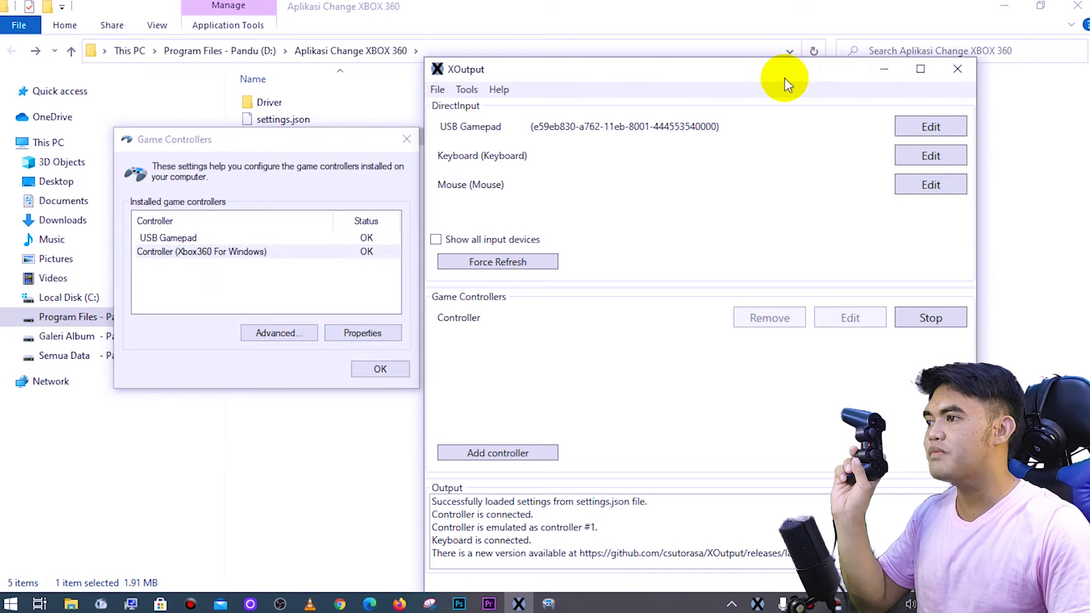
pyautogui.click(875, 71)
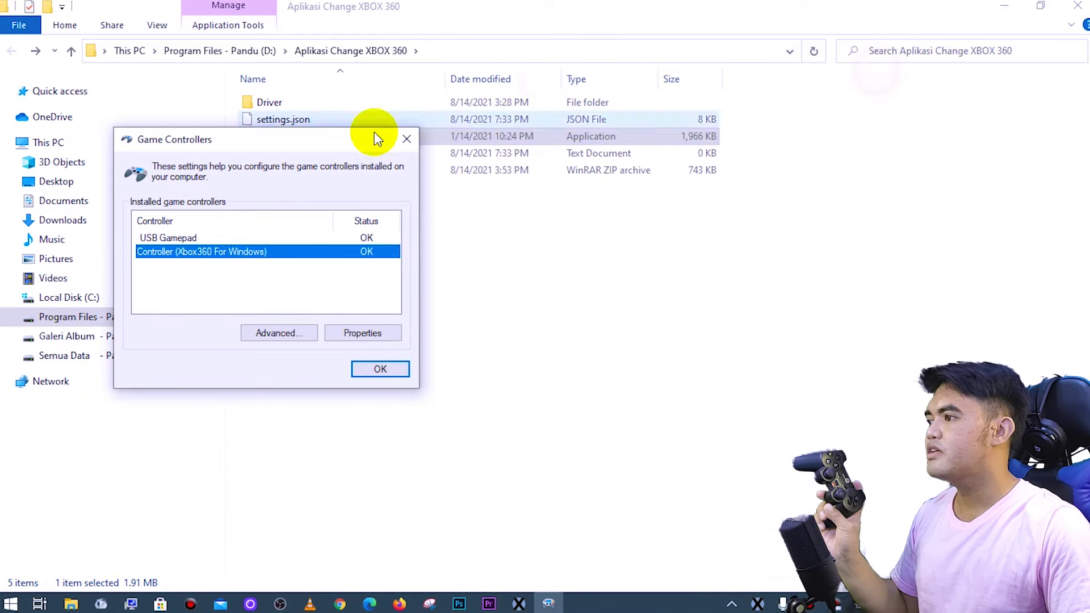
pyautogui.click(379, 370)
pyautogui.click(1004, 6)
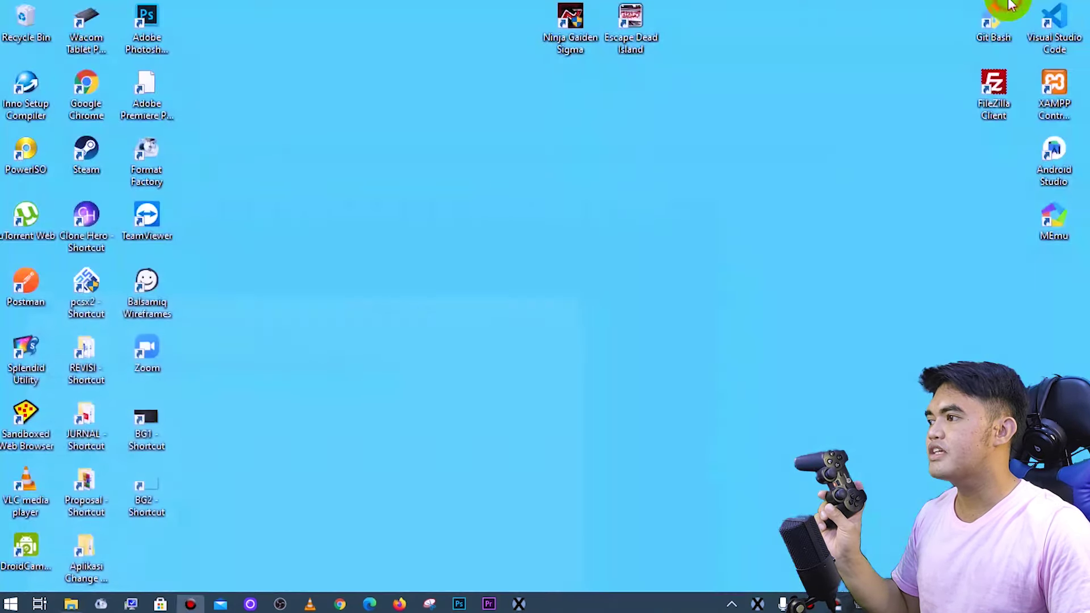
# Restore the XOutput window from its minimised state and close it to return to the desktop's game shortcuts.
pyautogui.click(638, 47)
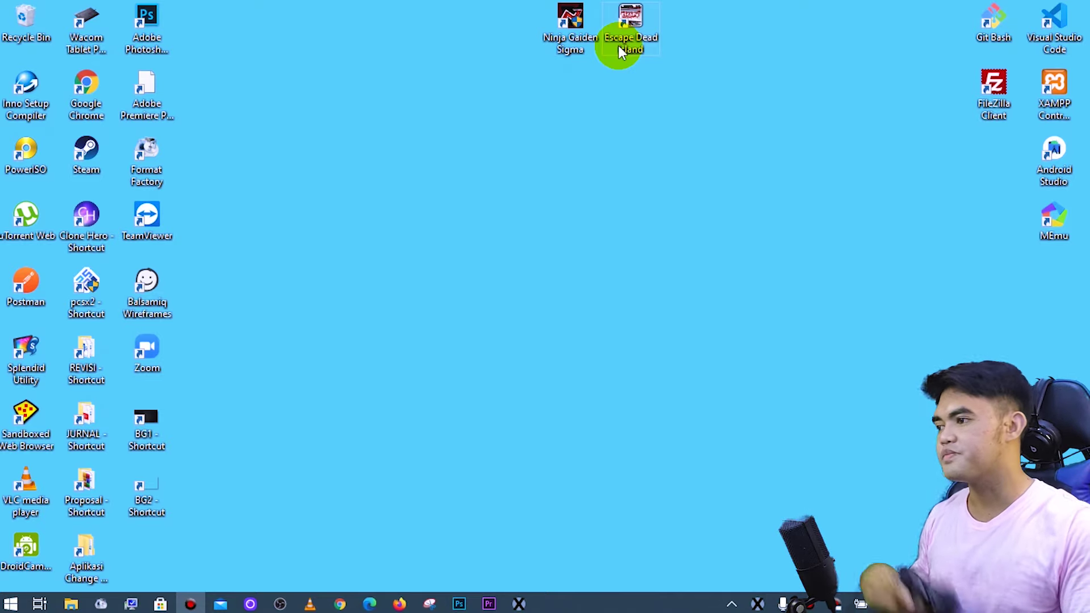
pyautogui.click(514, 602)
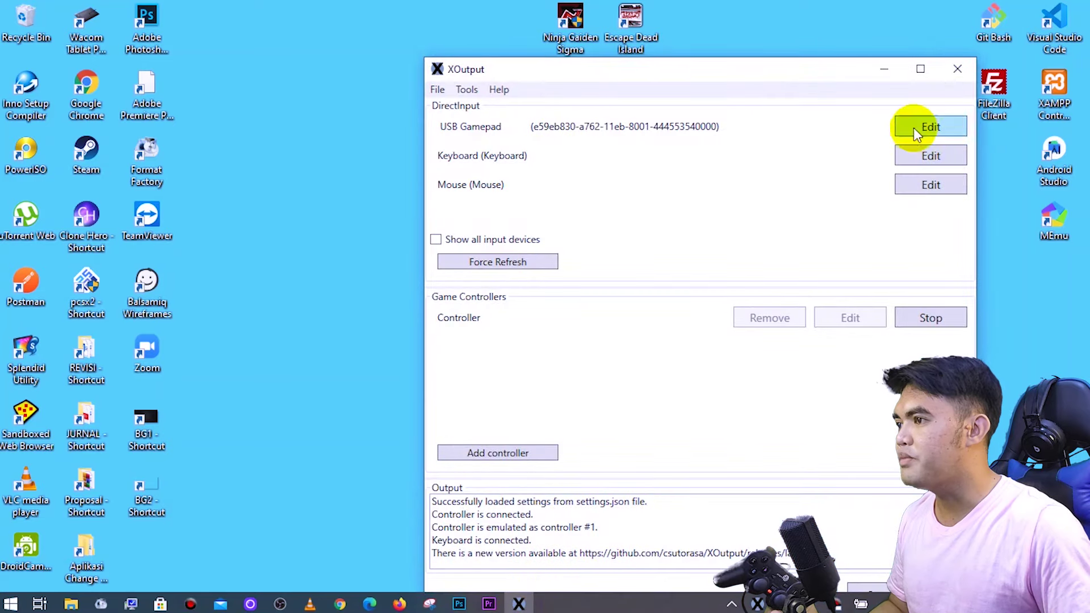
pyautogui.click(957, 69)
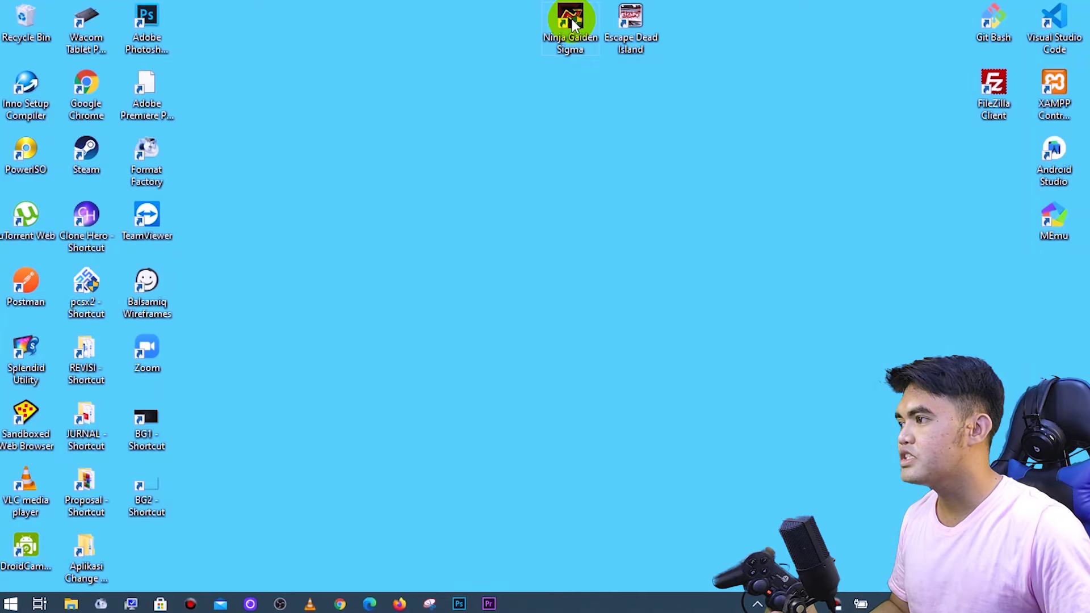